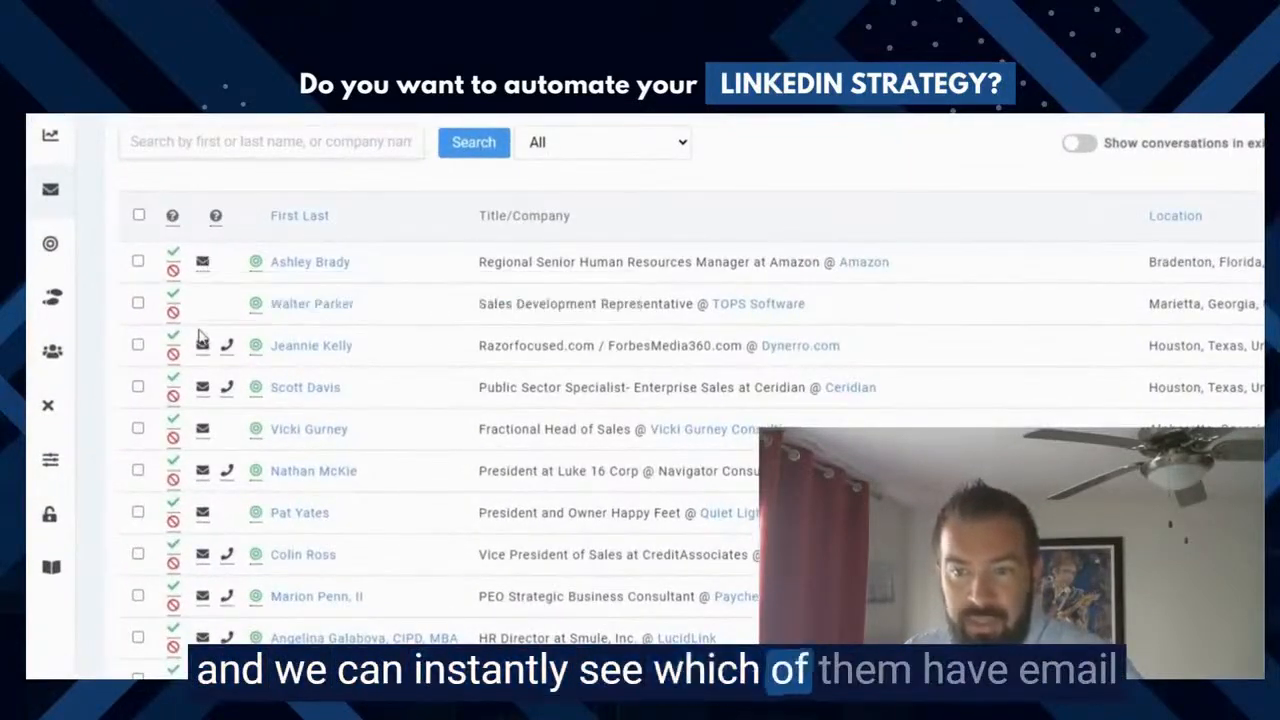
Start an email to the third inbox contact from their contact details, and discard the draft without saving.
mouse_move(201, 478)
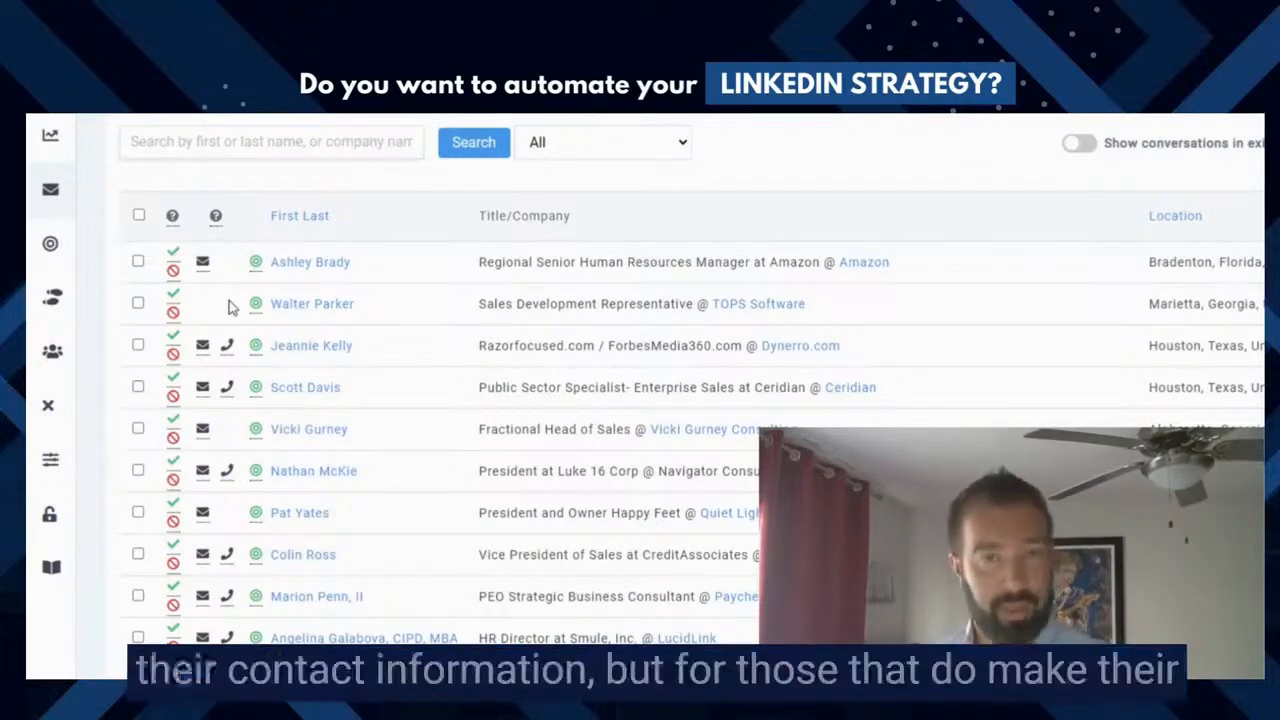
mouse_move(202, 348)
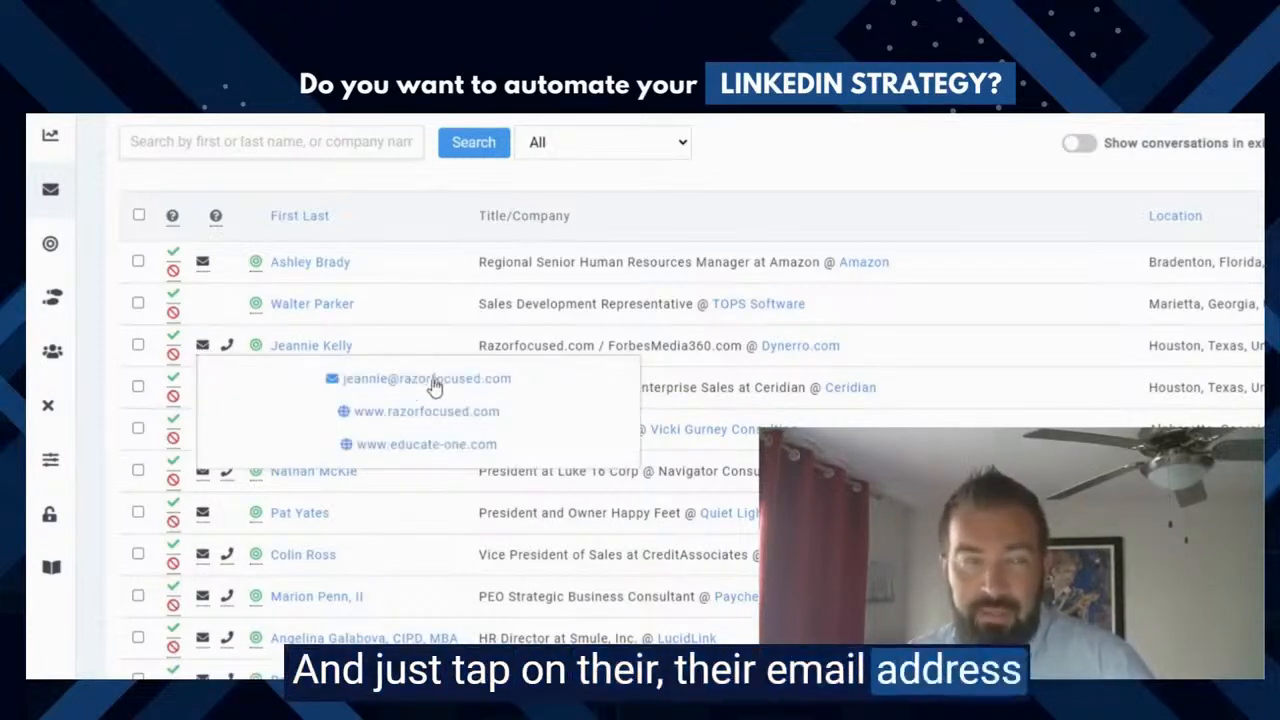
click(434, 380)
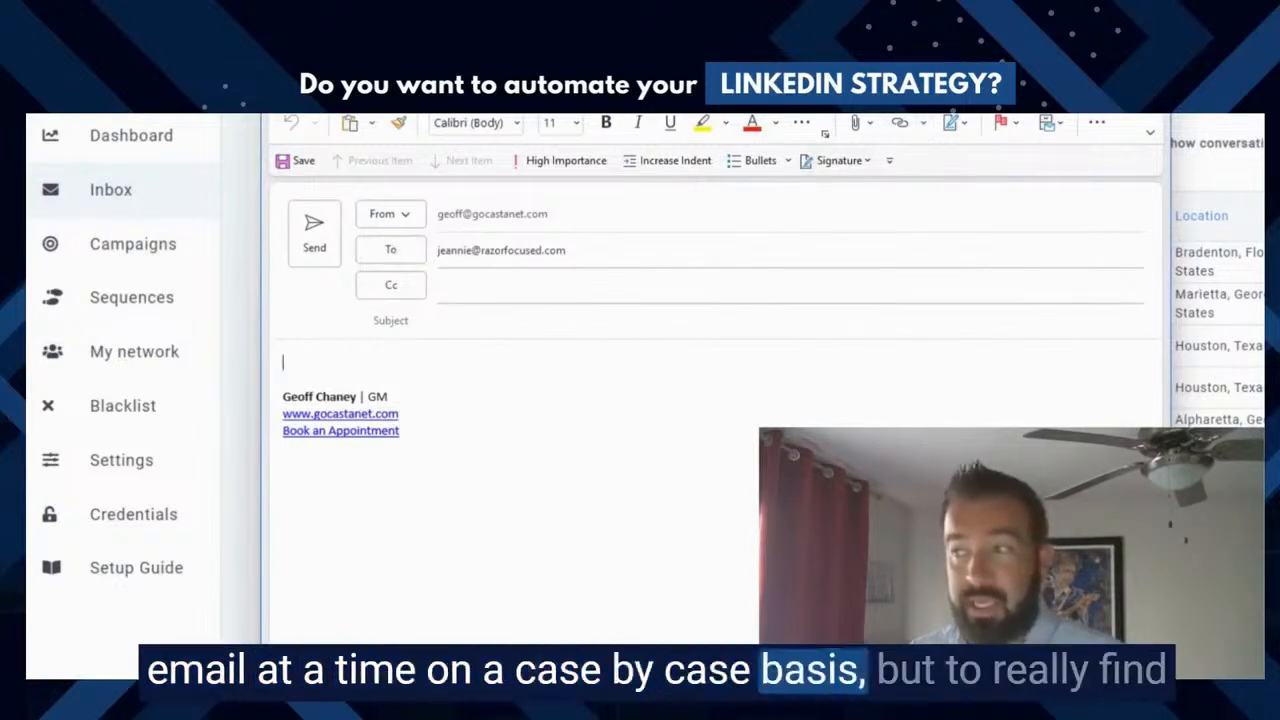
click(1147, 55)
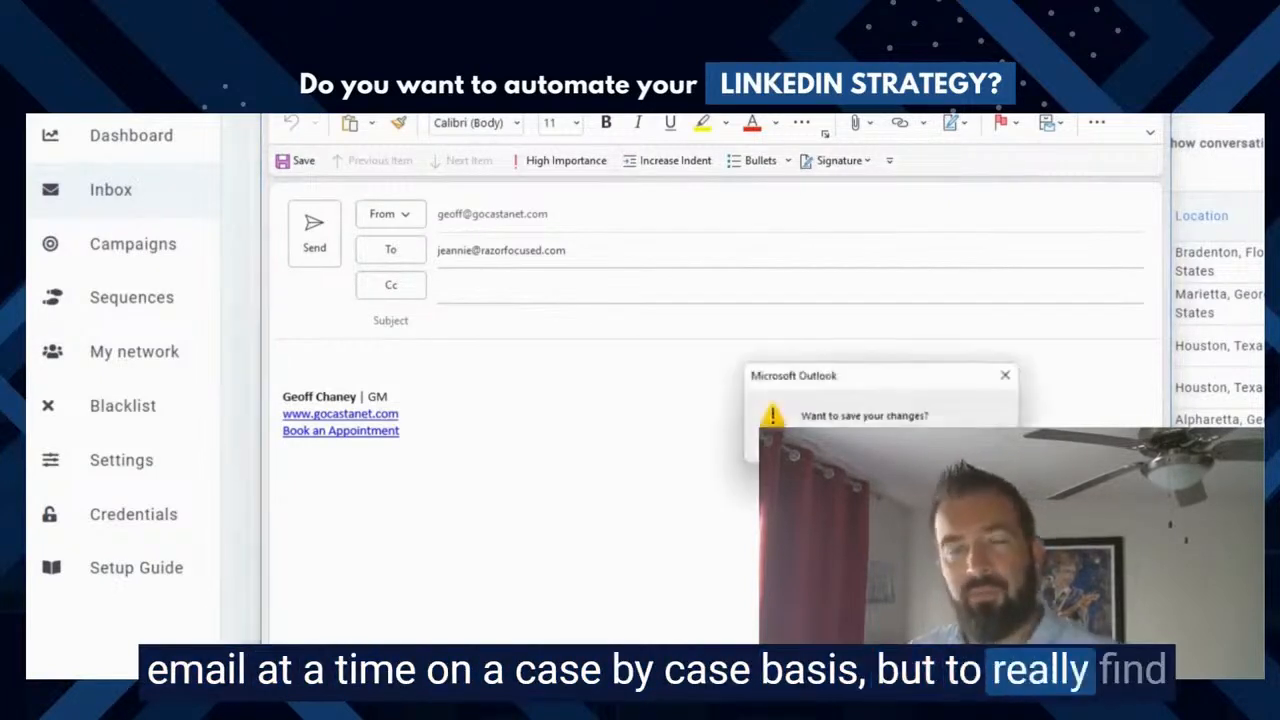
click(882, 445)
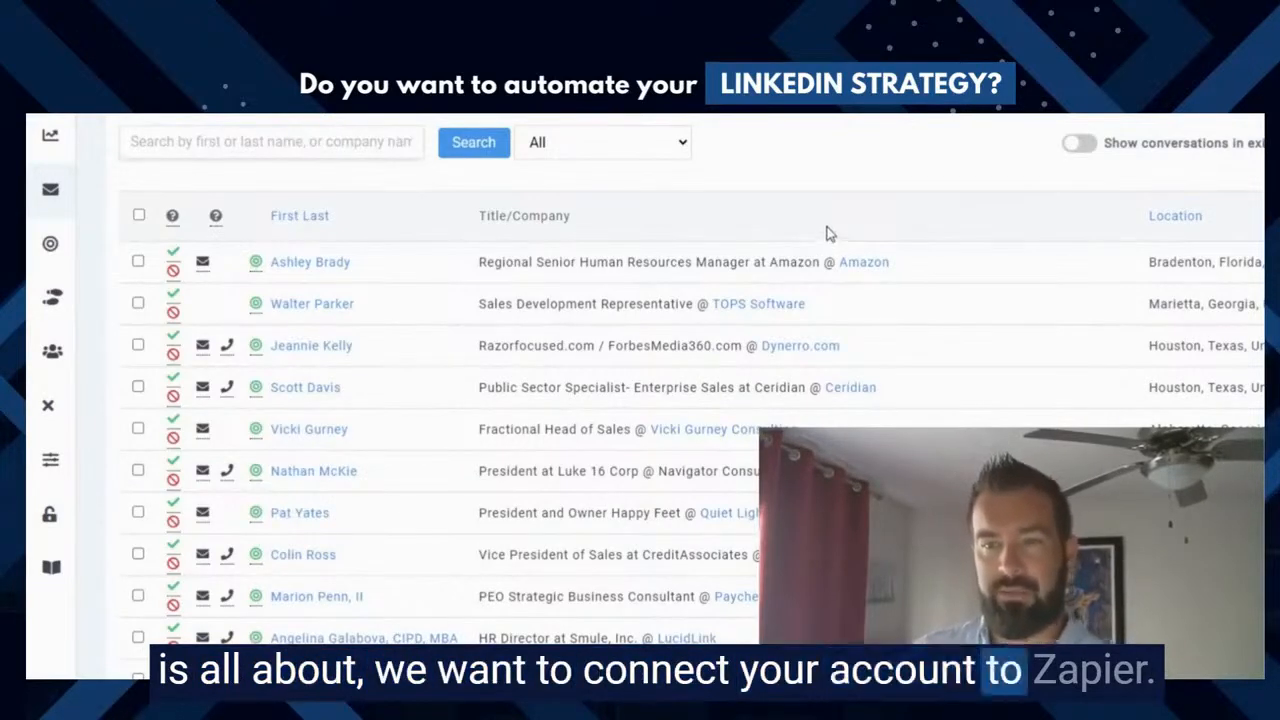
Open the Credentials page and review the LinkedIn credentials and the Google Drive authentication.
mouse_move(50, 514)
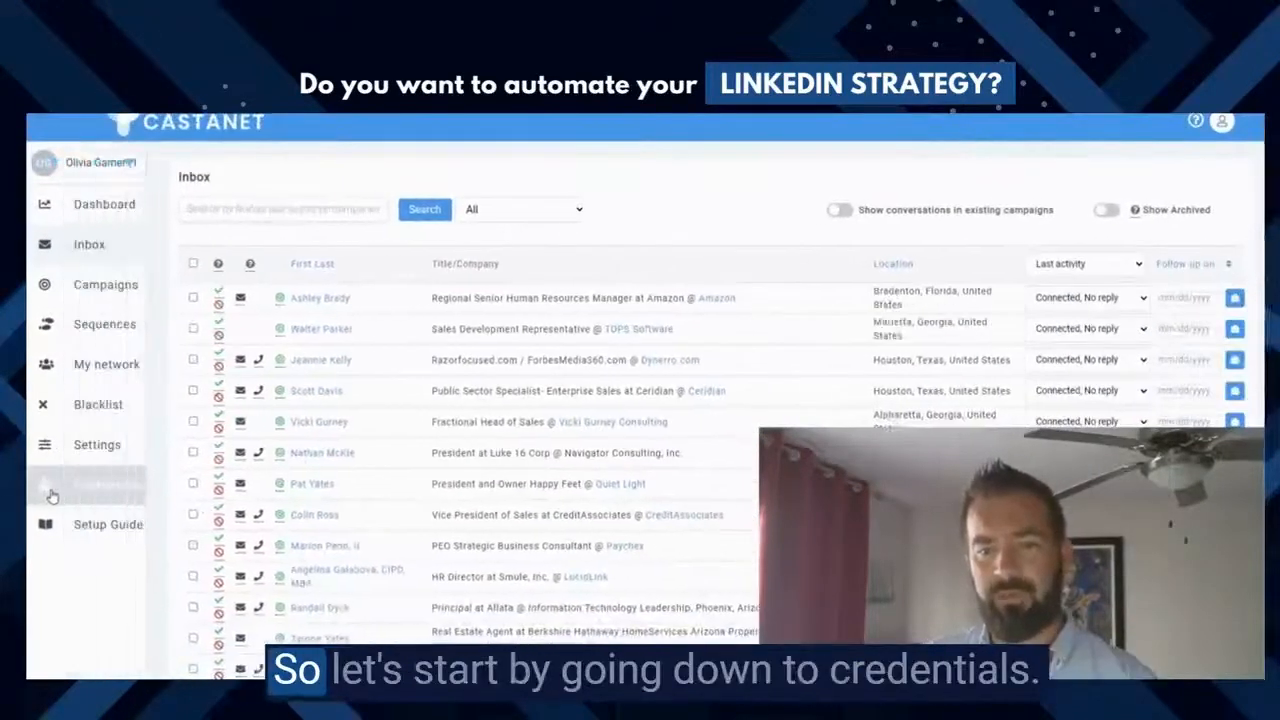
click(141, 492)
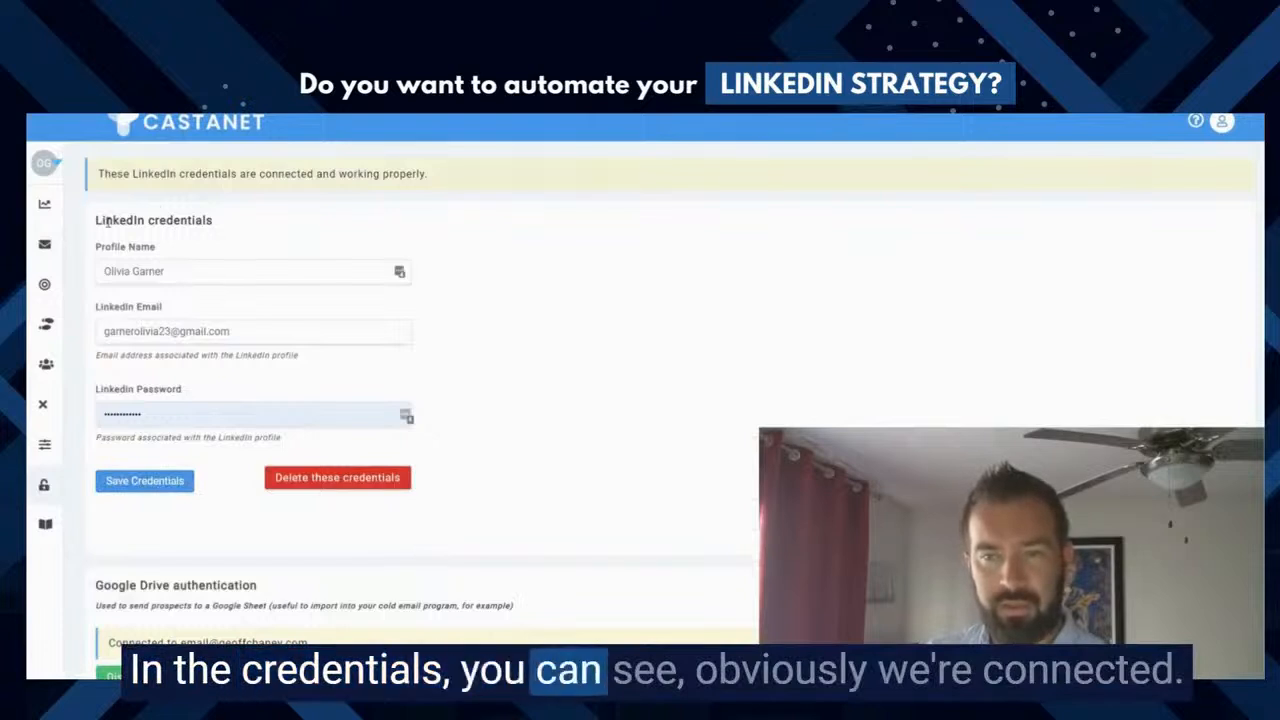
drag(97, 220, 217, 228)
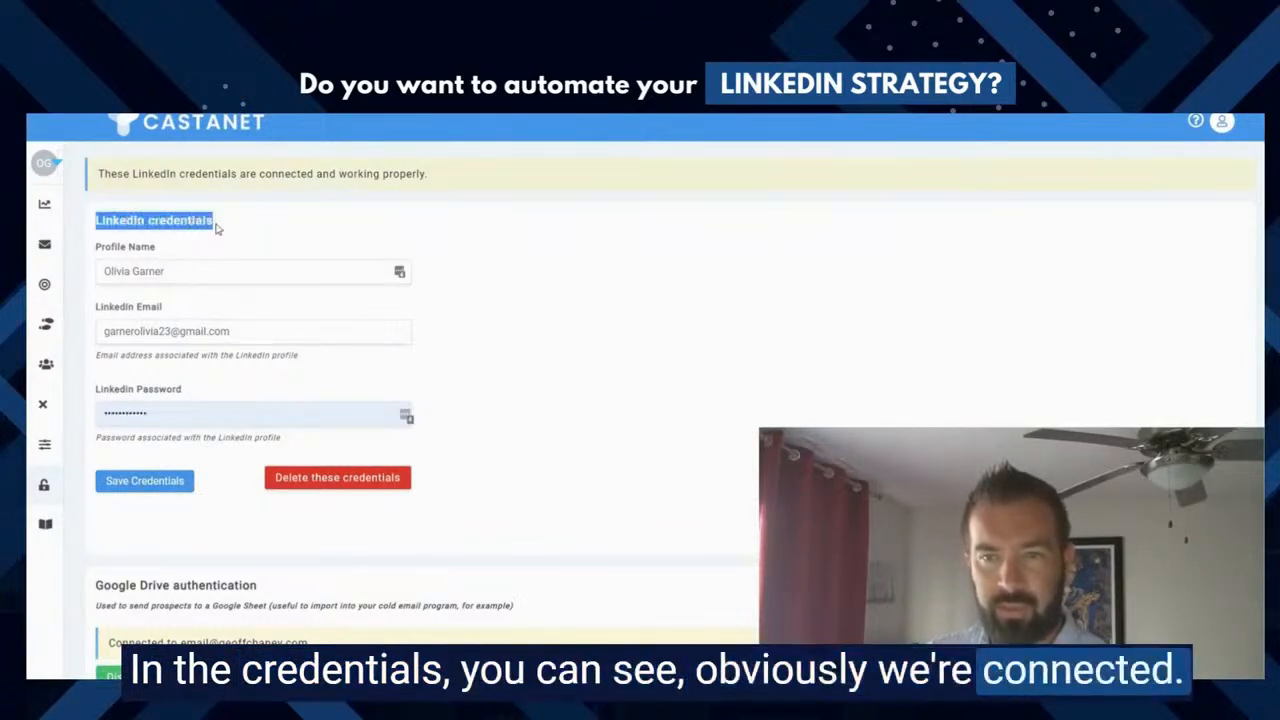
click(107, 272)
click(197, 236)
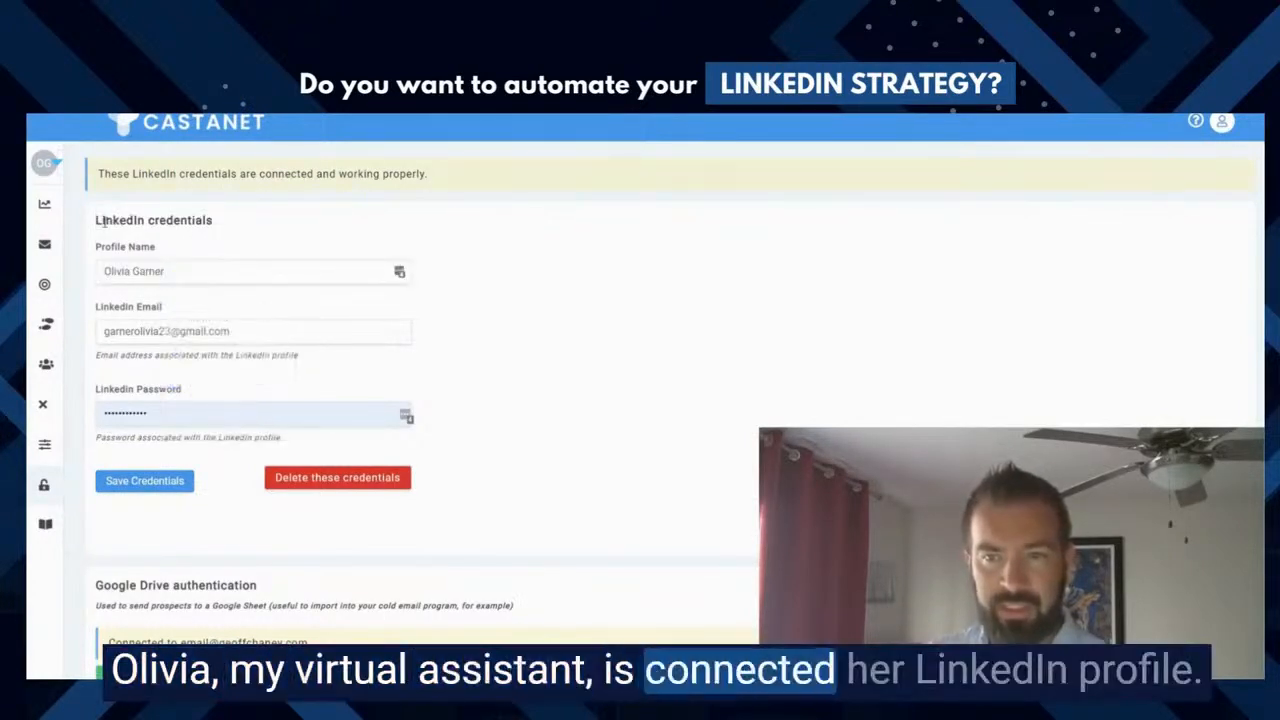
scroll(478, 334, down, 2)
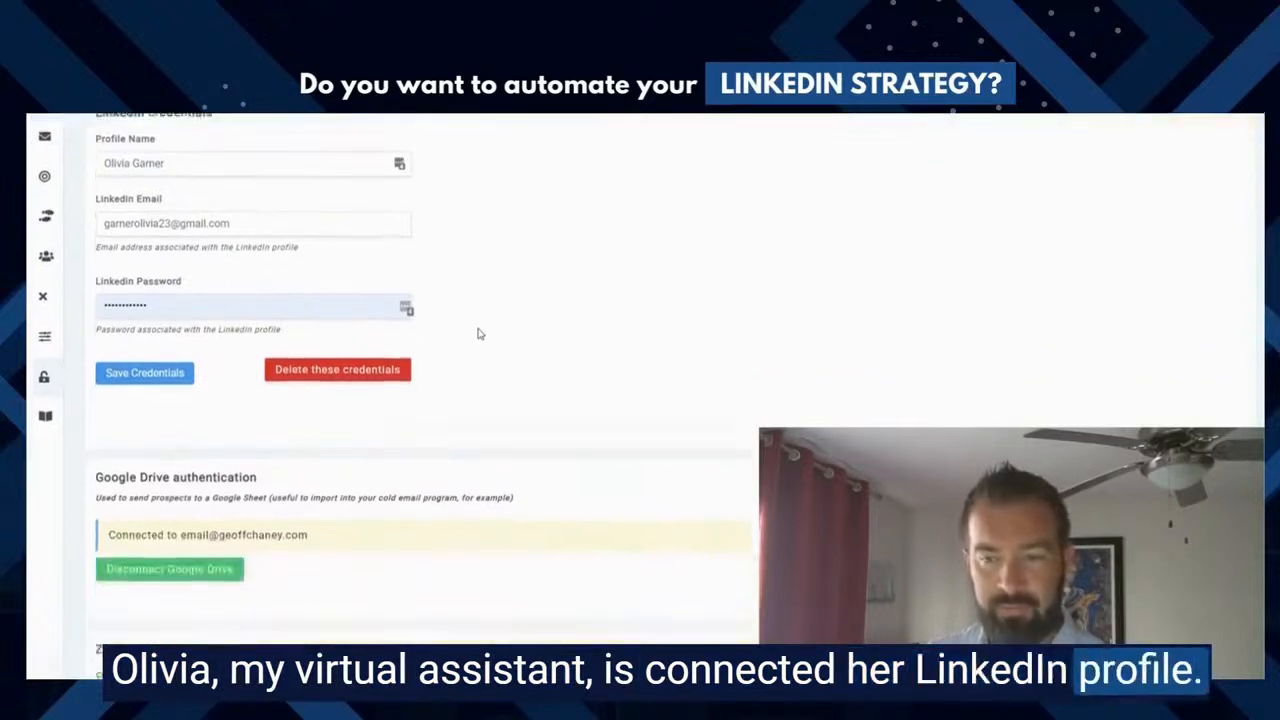
drag(96, 391, 172, 392)
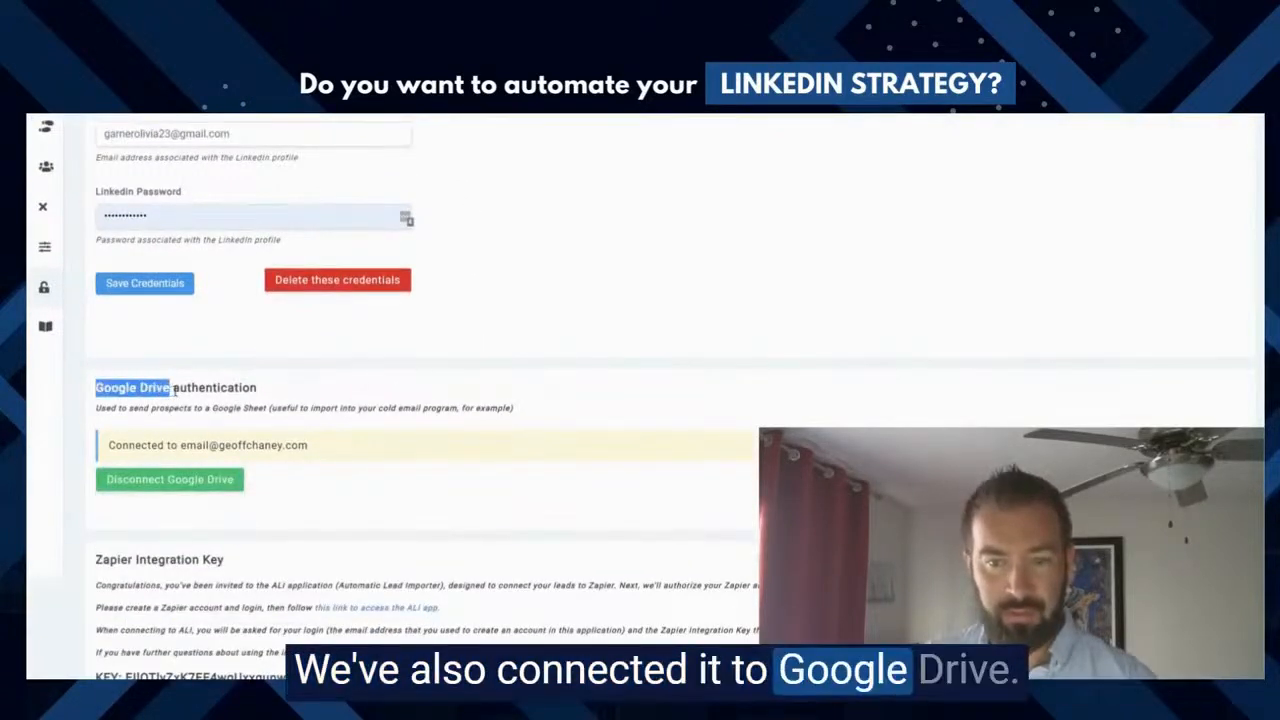
click(393, 398)
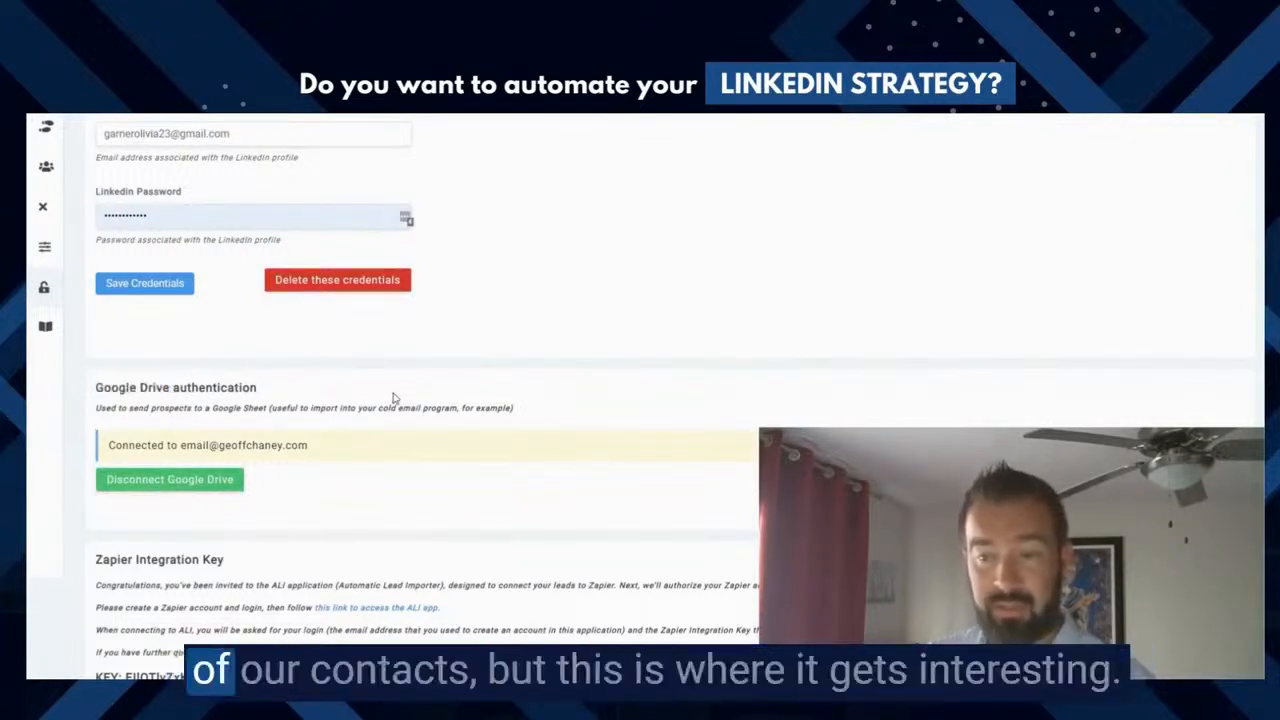
Locate the Zapier integration key, follow the link to the ALI app, and accept the invite to build a Zap.
scroll(393, 398, down, 2)
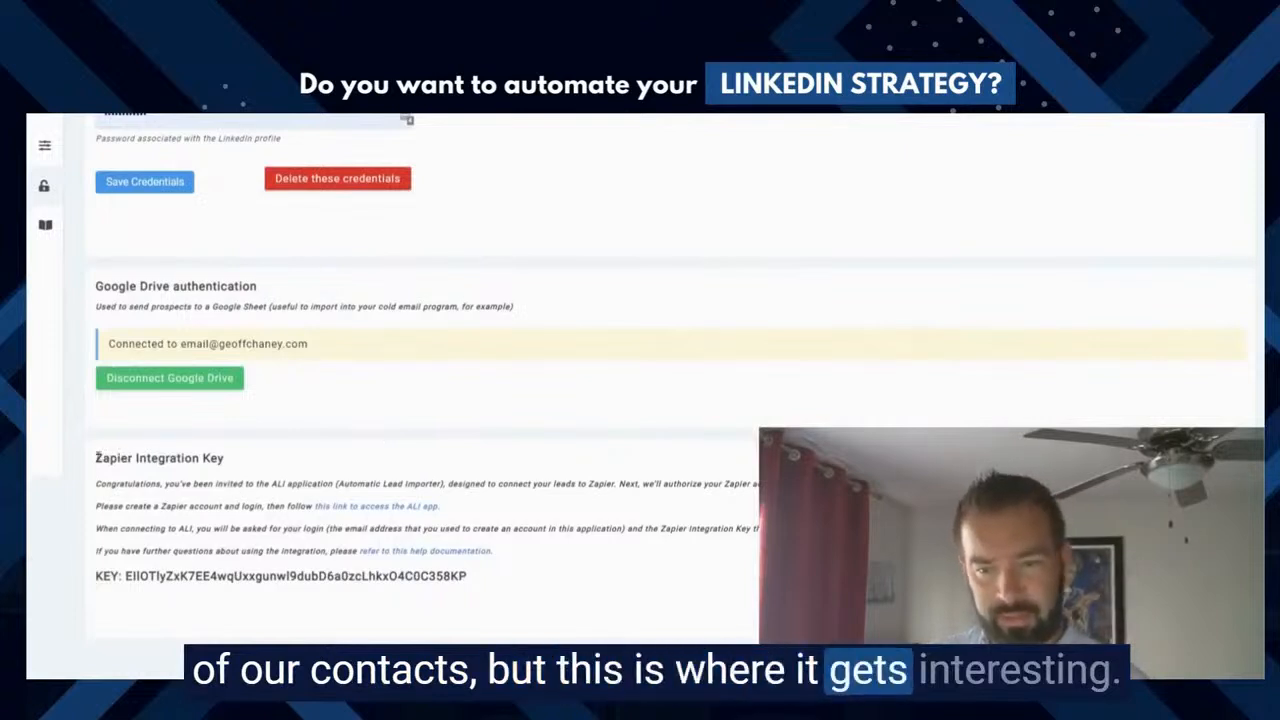
double_click(115, 458)
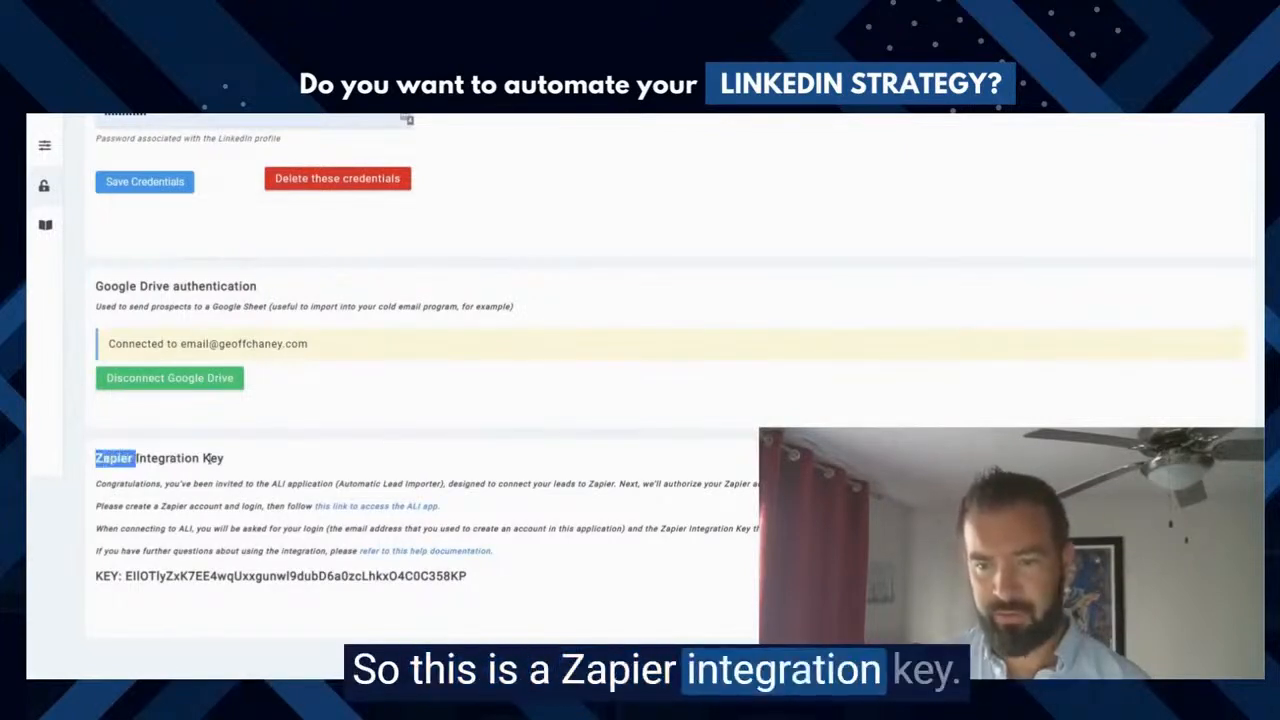
drag(125, 576, 470, 577)
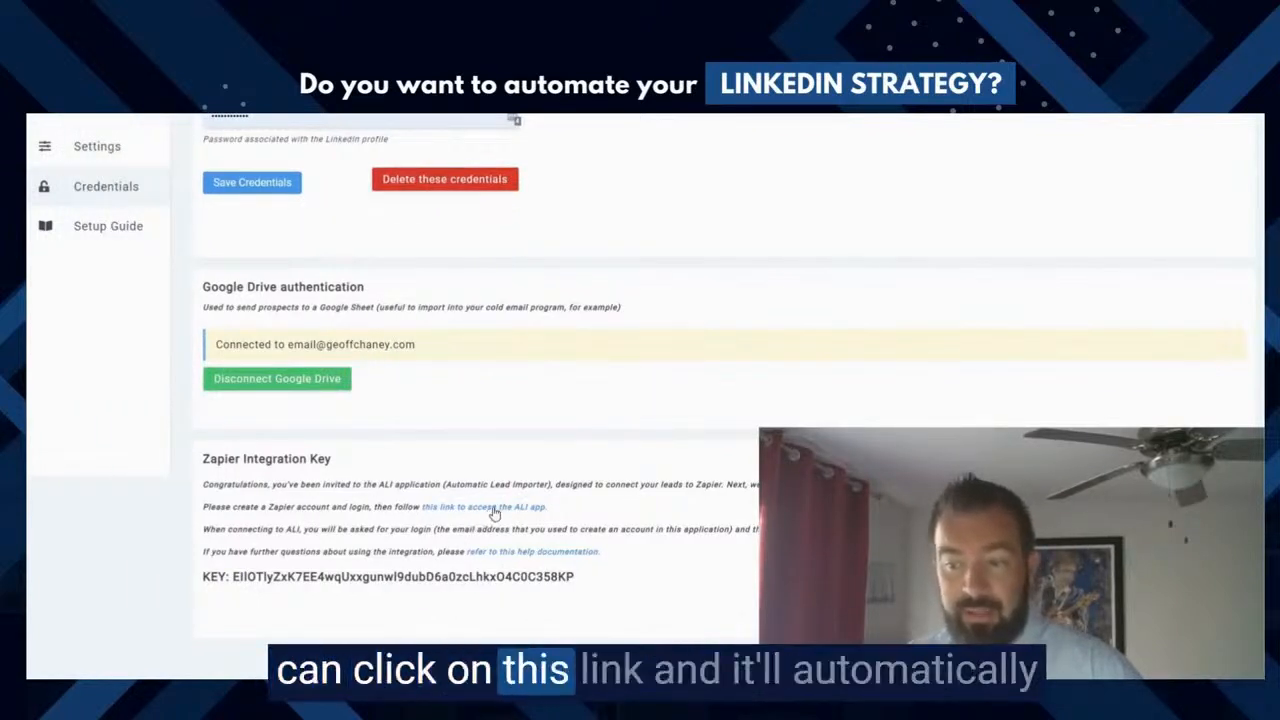
click(494, 512)
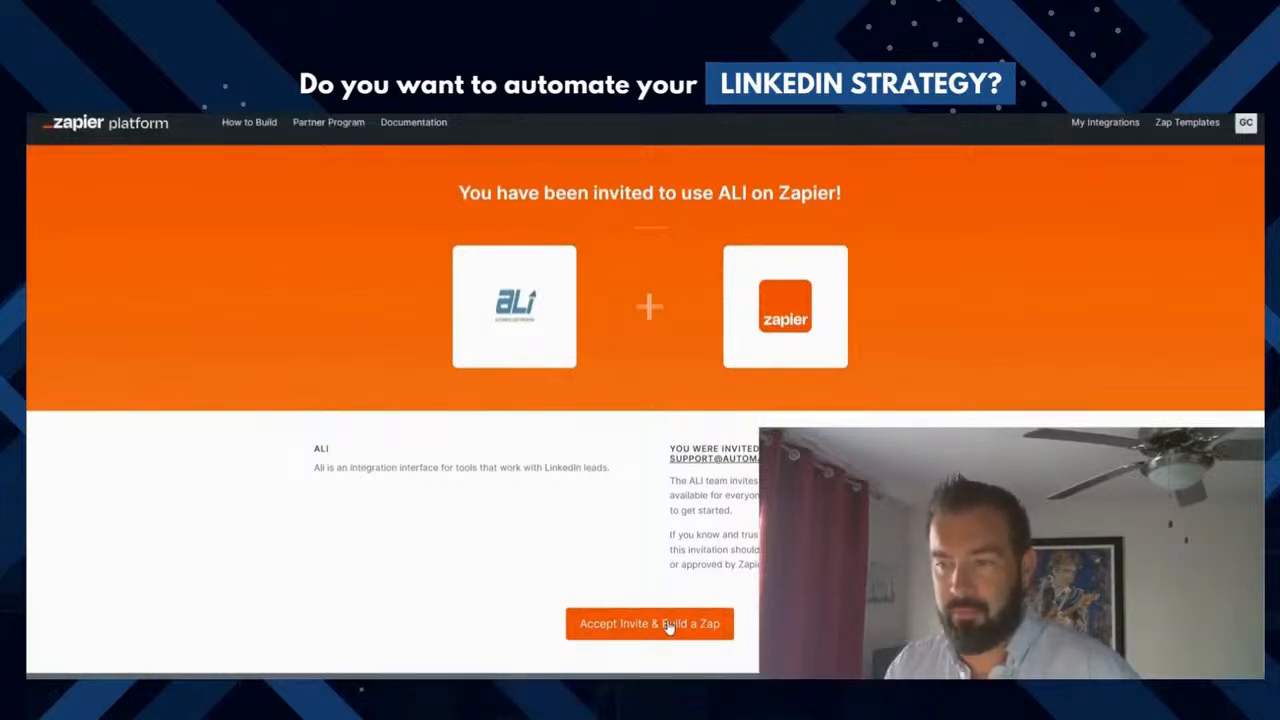
click(669, 625)
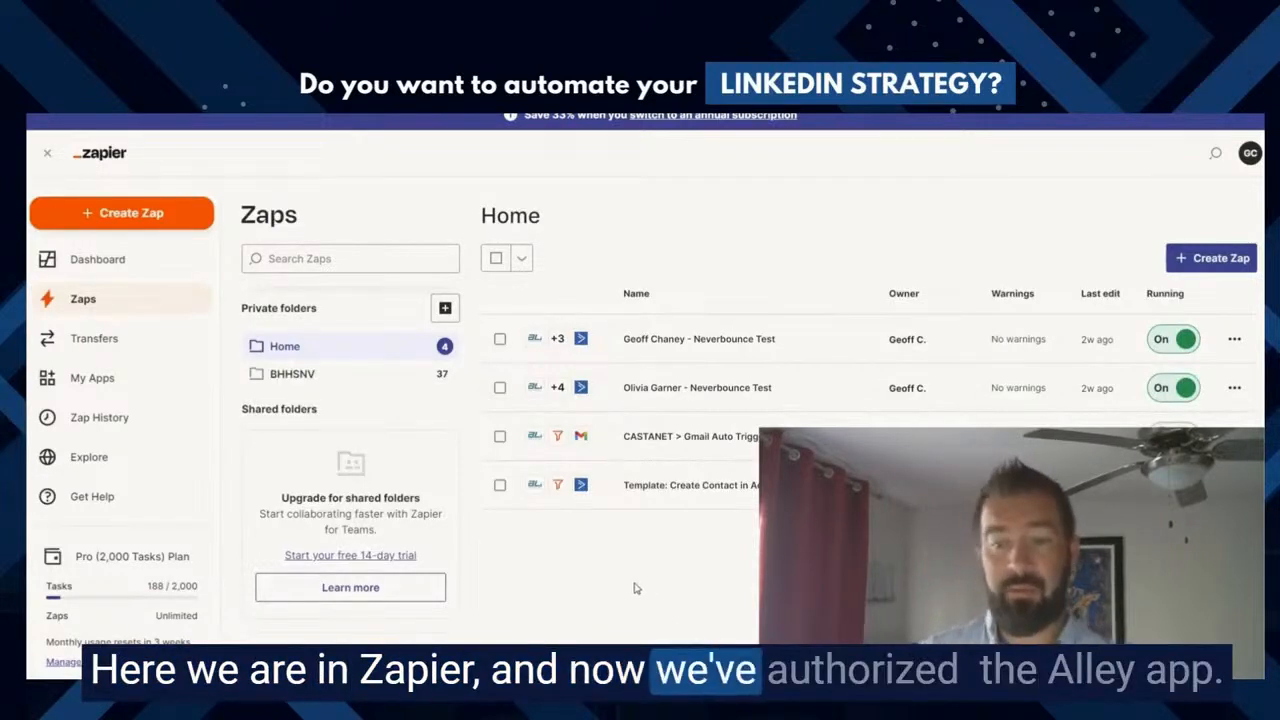
Search the connected Zapier apps for "gmail" to check its connection.
click(116, 380)
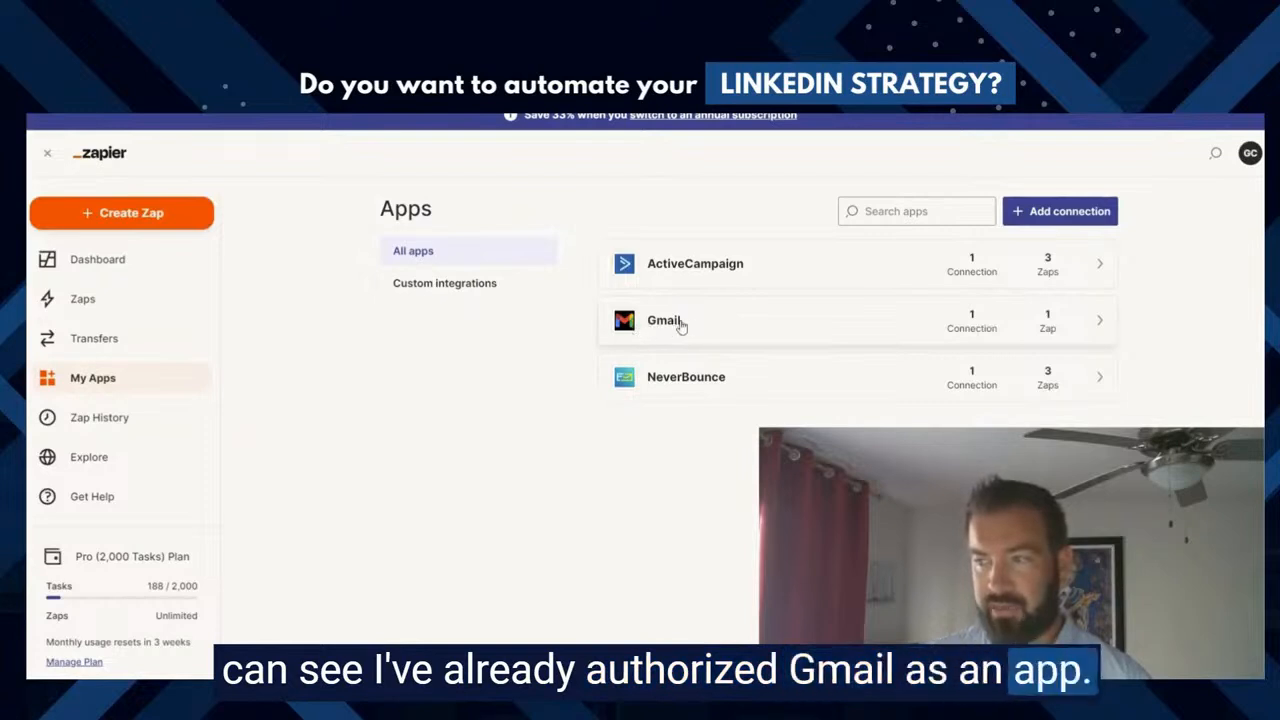
click(921, 207)
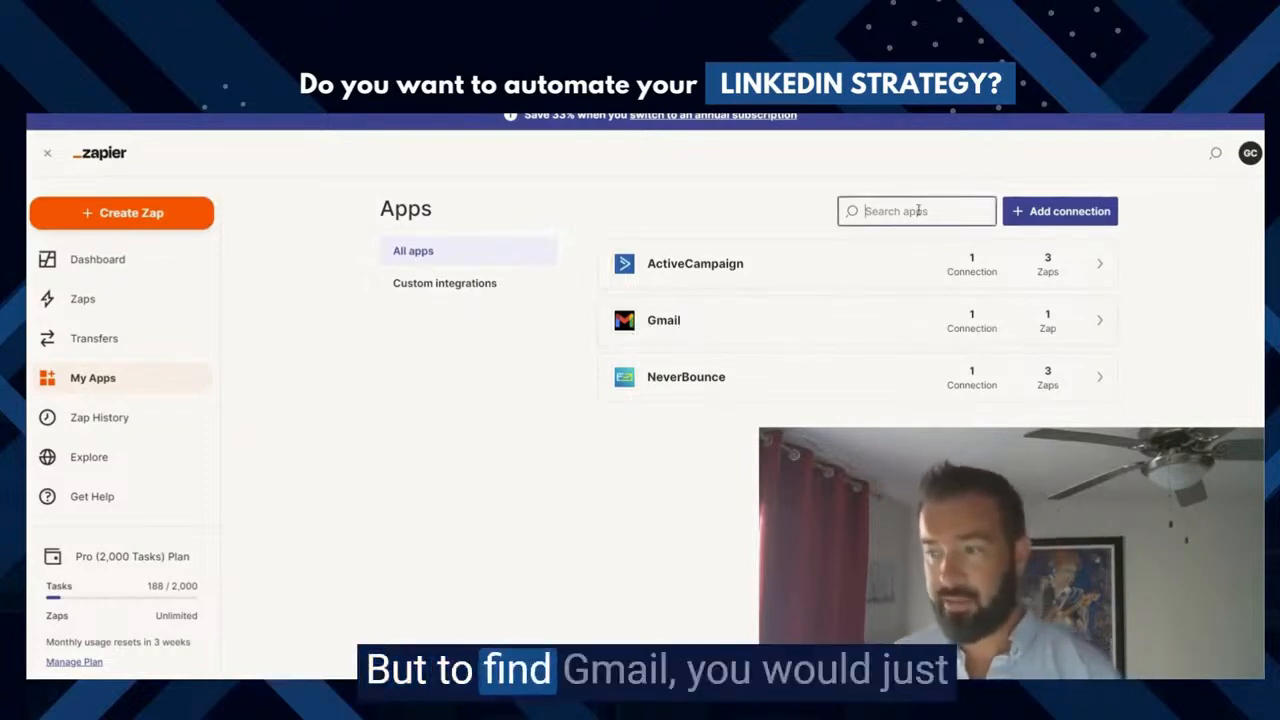
text(gmail)
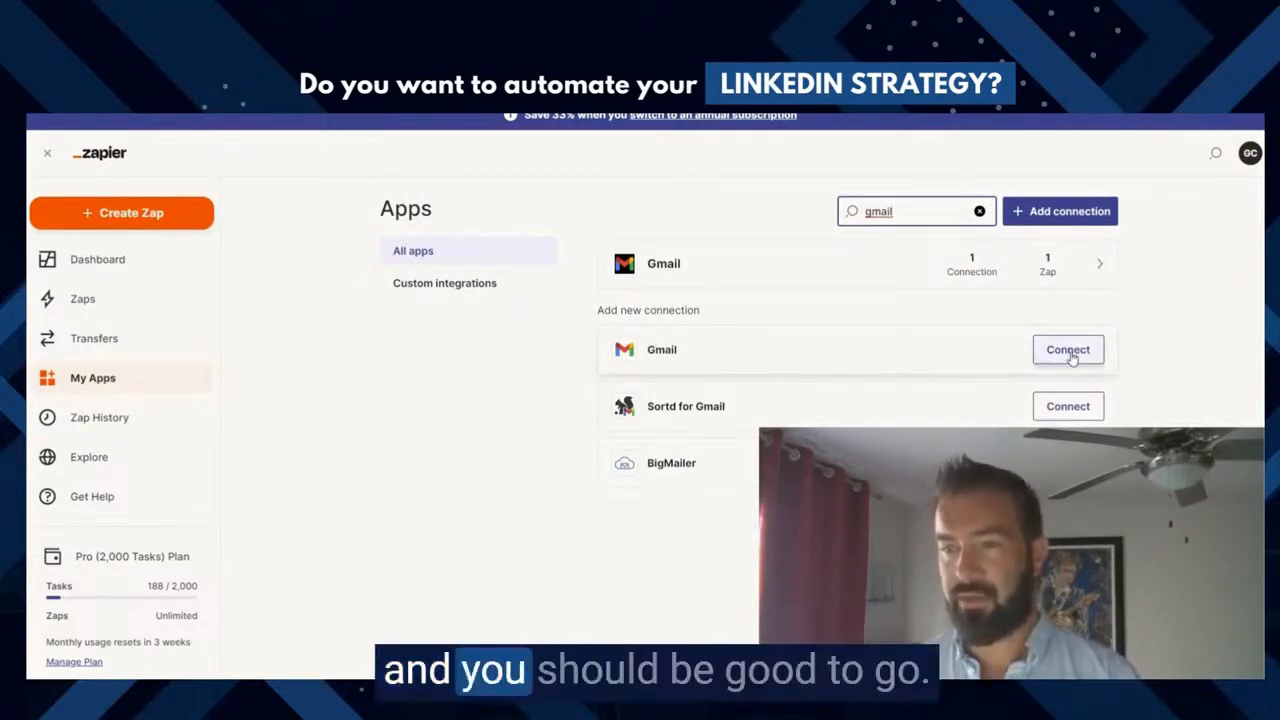
Create a new Zap with ALI (1.0.6) as the trigger app and New Contact Connection as the event.
click(88, 299)
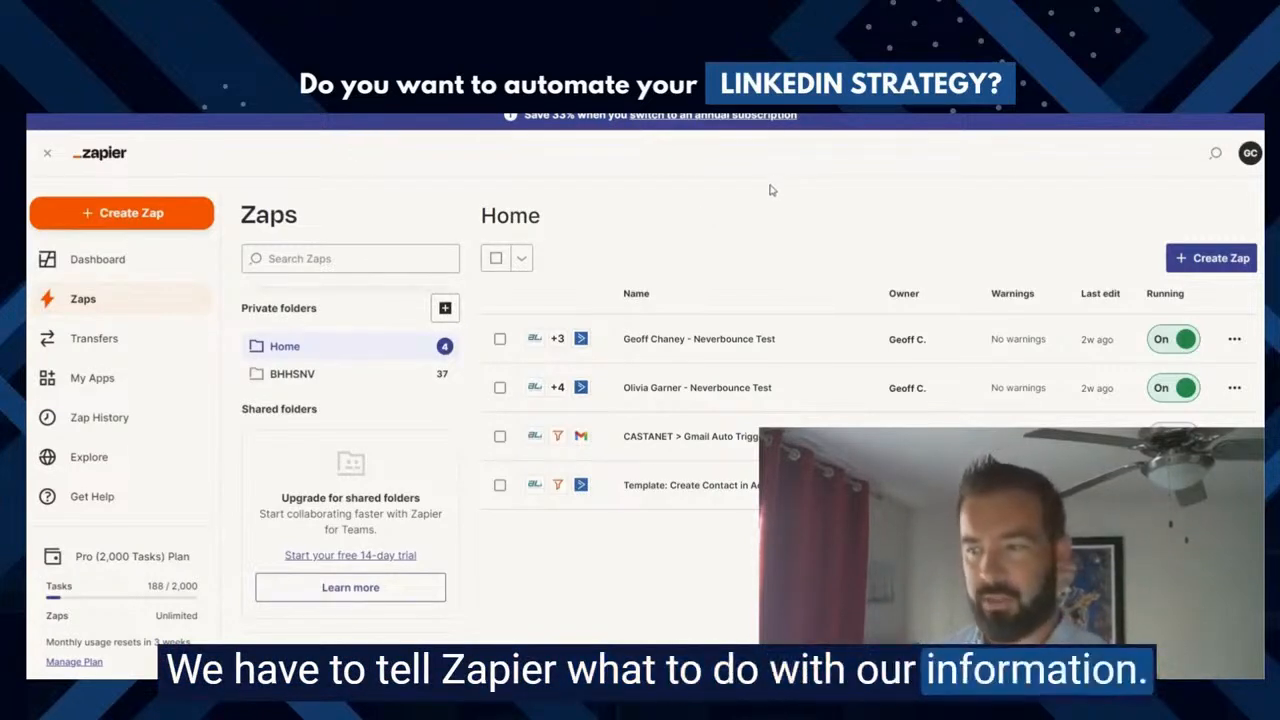
click(133, 213)
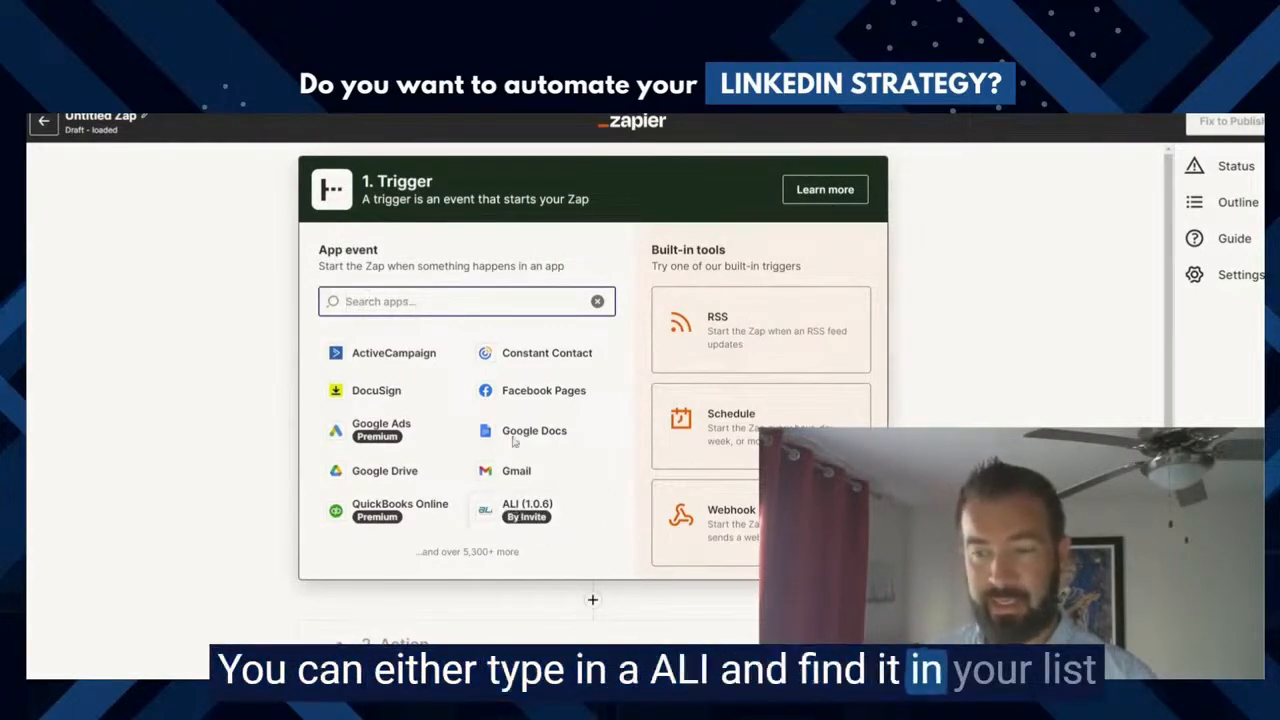
click(546, 513)
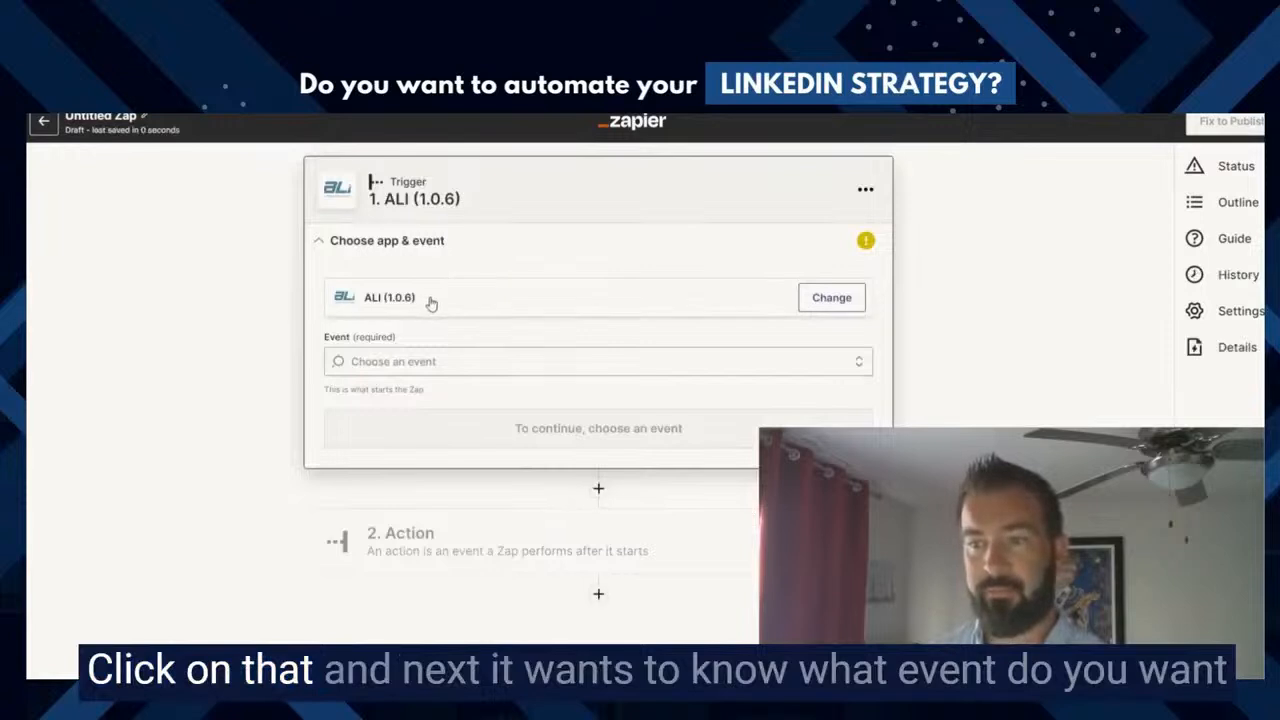
click(393, 362)
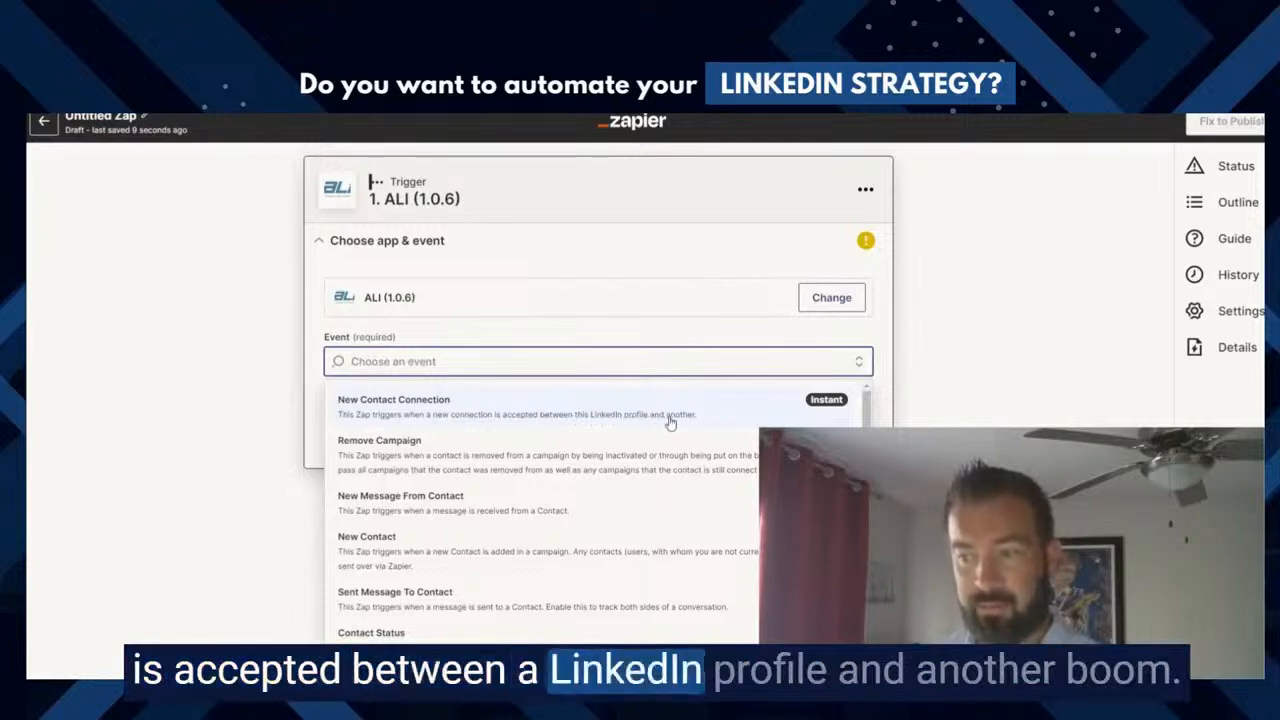
click(437, 415)
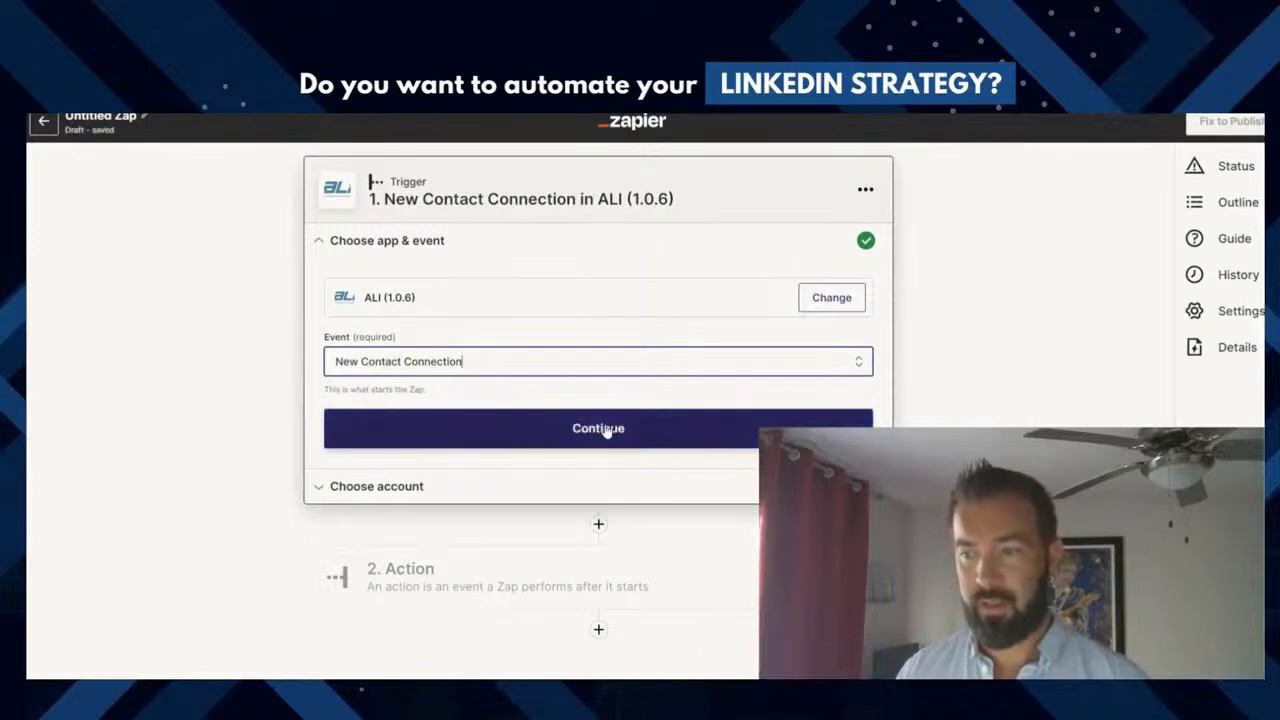
click(606, 429)
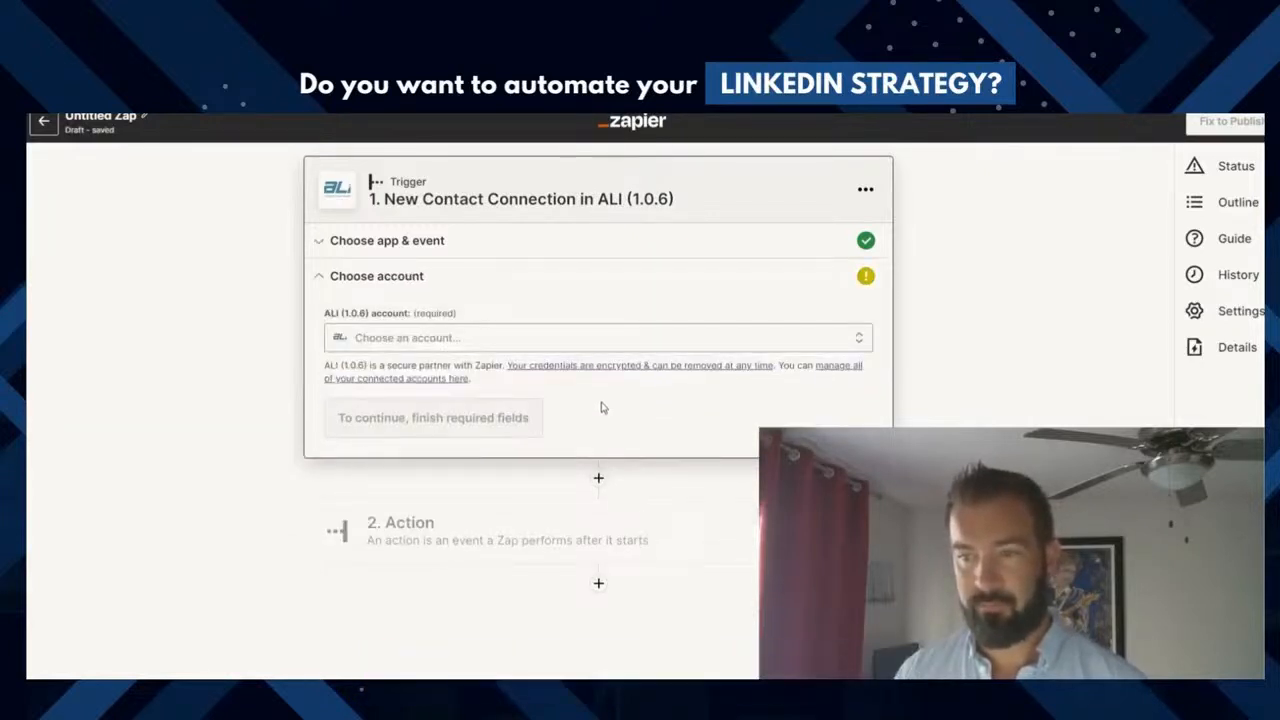
Choose the virtual assistant's ALI account for the trigger, test the trigger, and continue to the action.
click(400, 340)
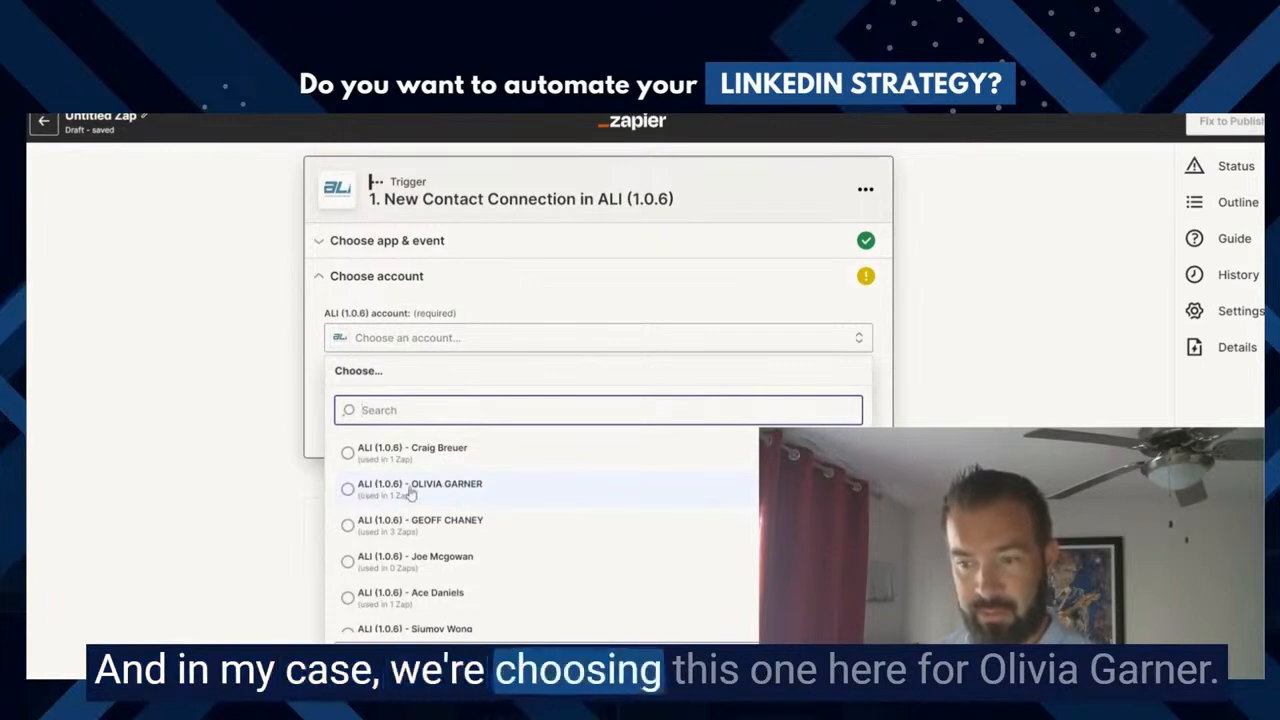
click(446, 490)
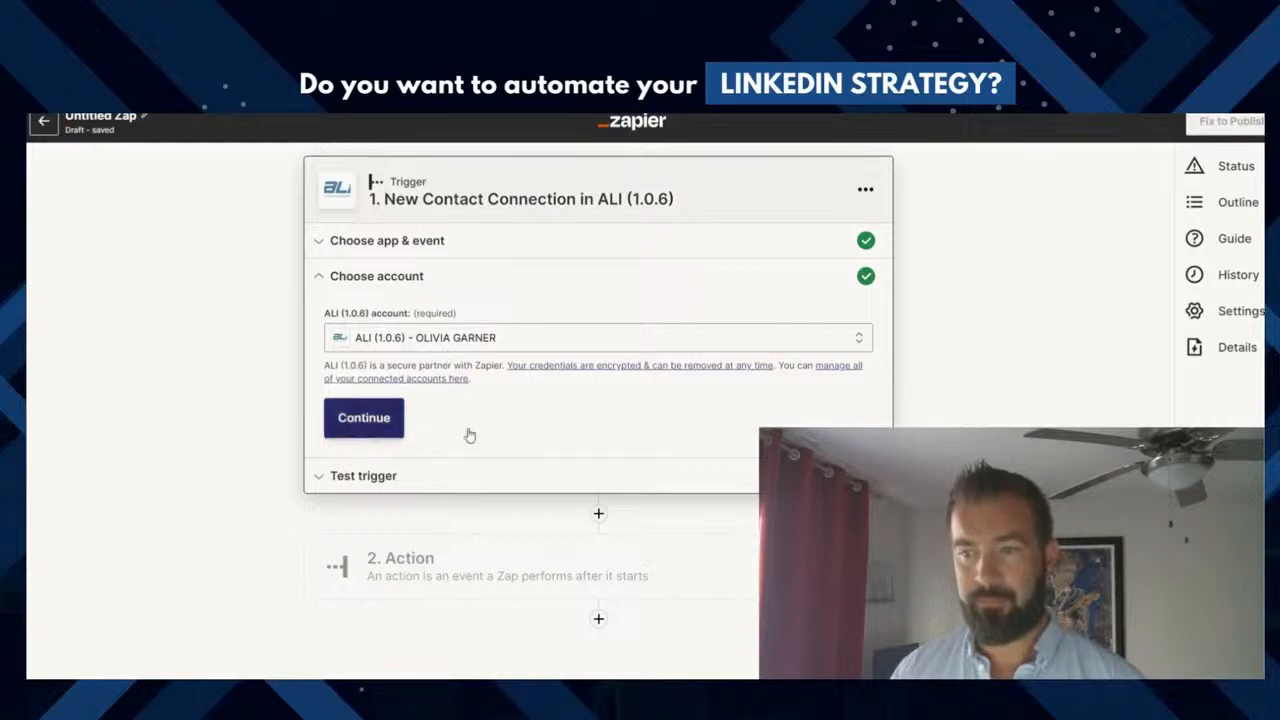
click(390, 422)
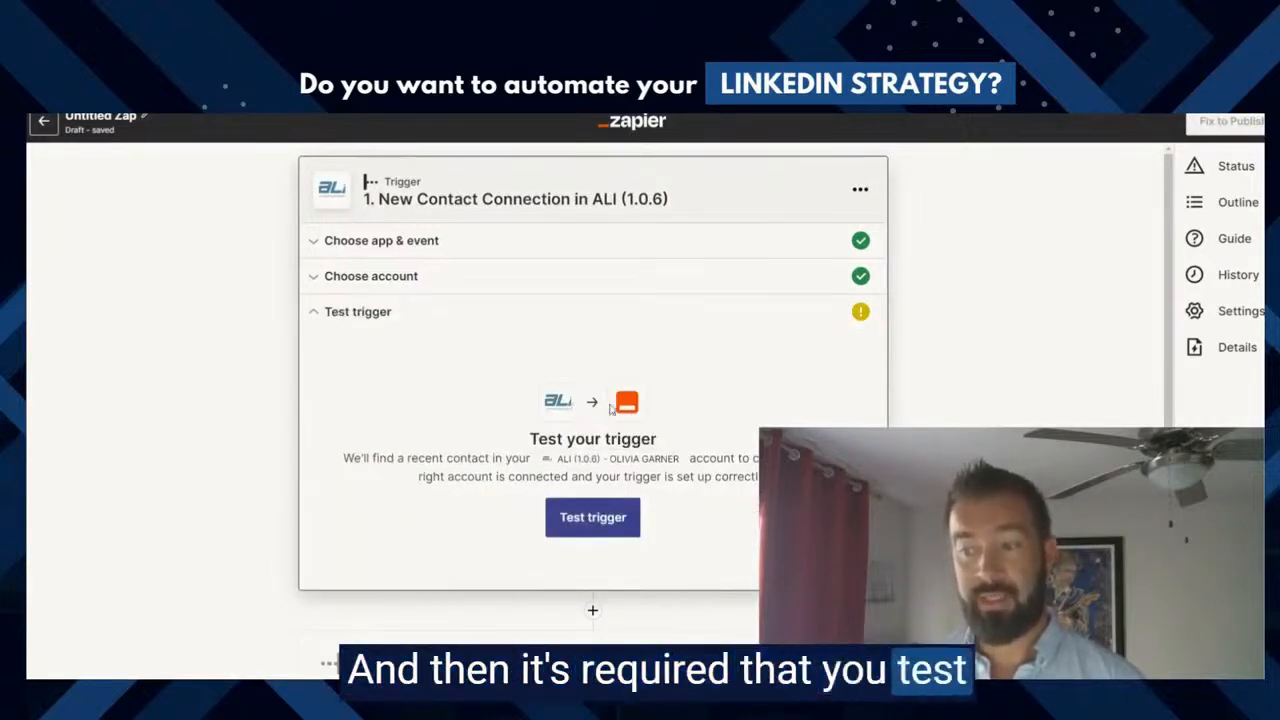
click(588, 520)
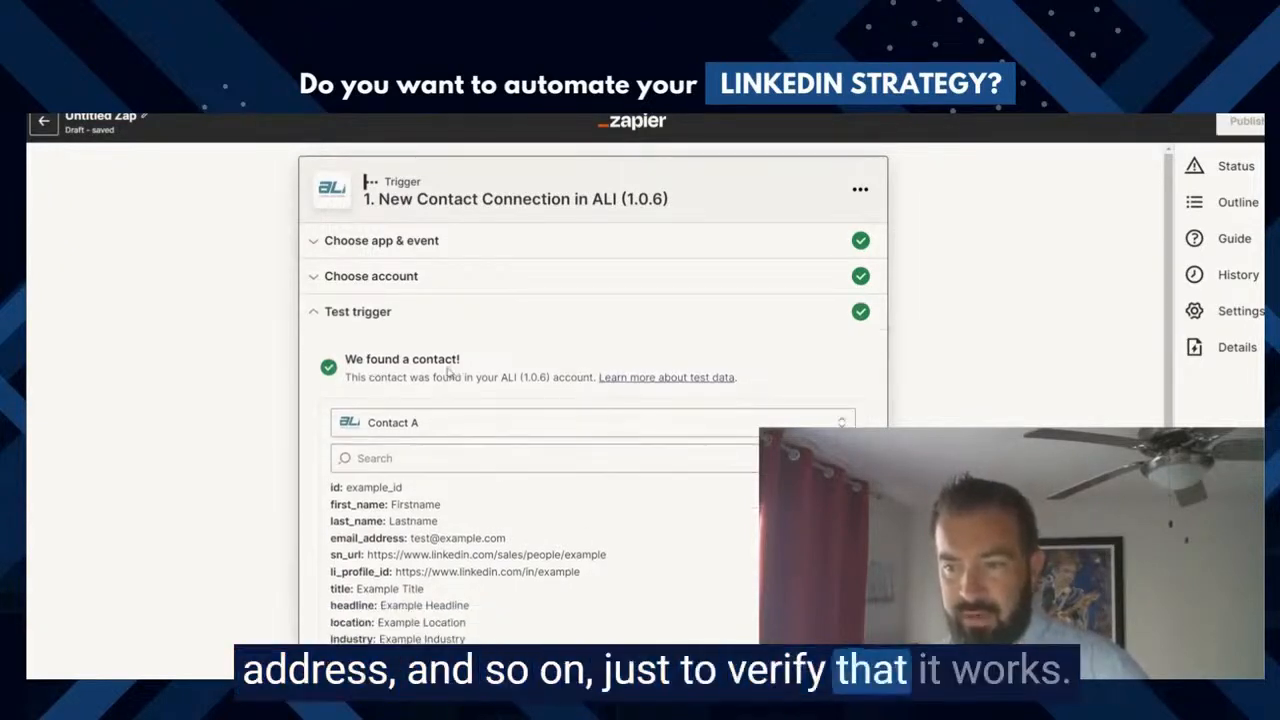
scroll(524, 422, down, 4)
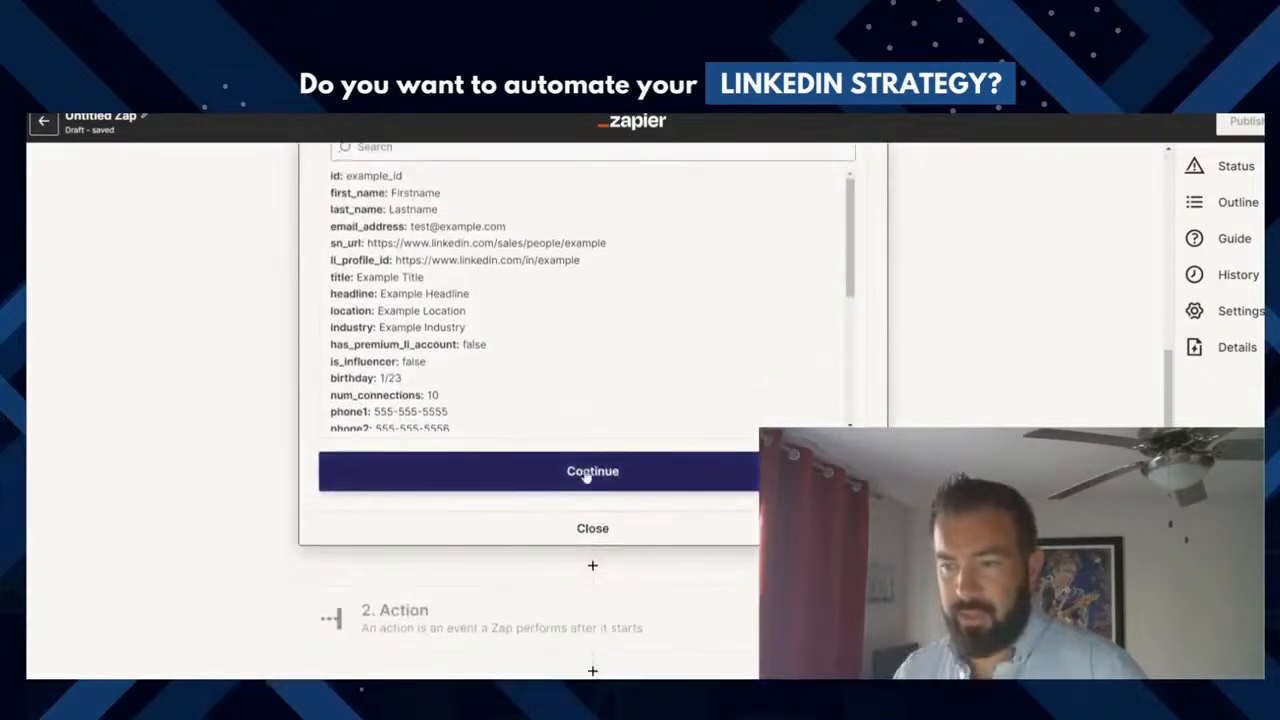
click(586, 471)
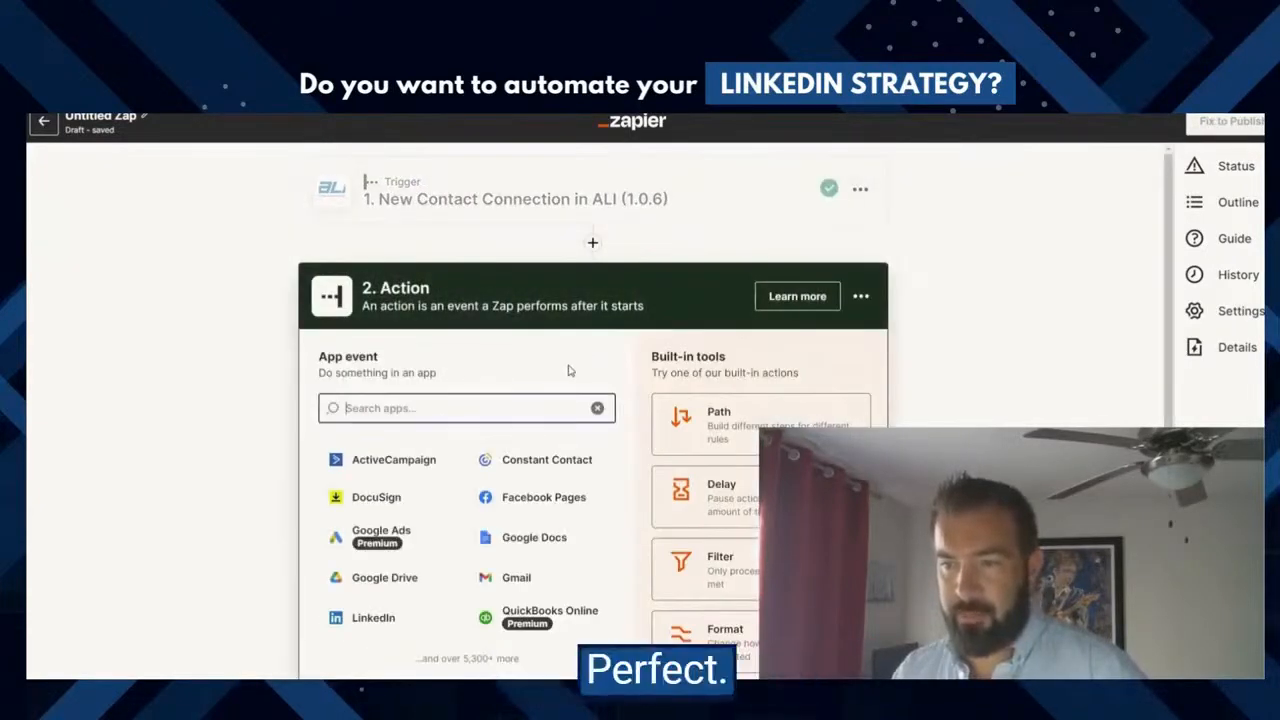
Choose Gmail as the action app with Send Email as the event, and continue to the account selection.
drag(363, 289, 372, 288)
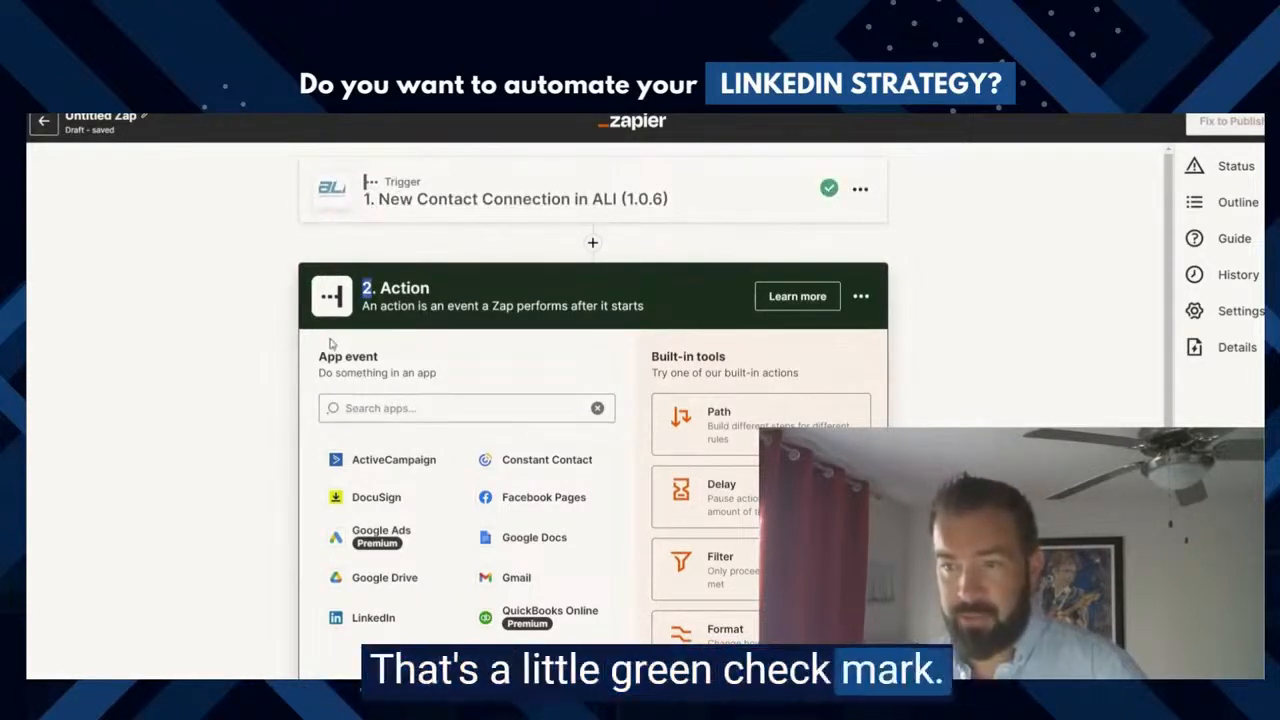
click(455, 318)
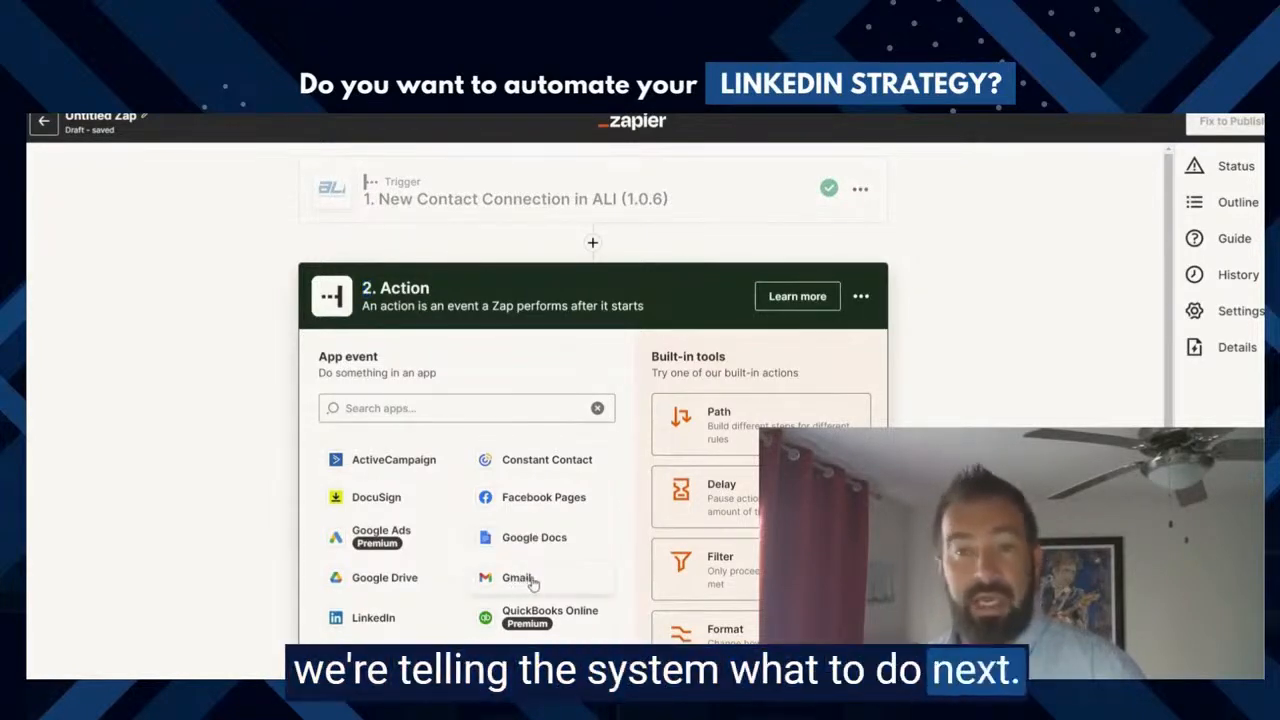
click(517, 578)
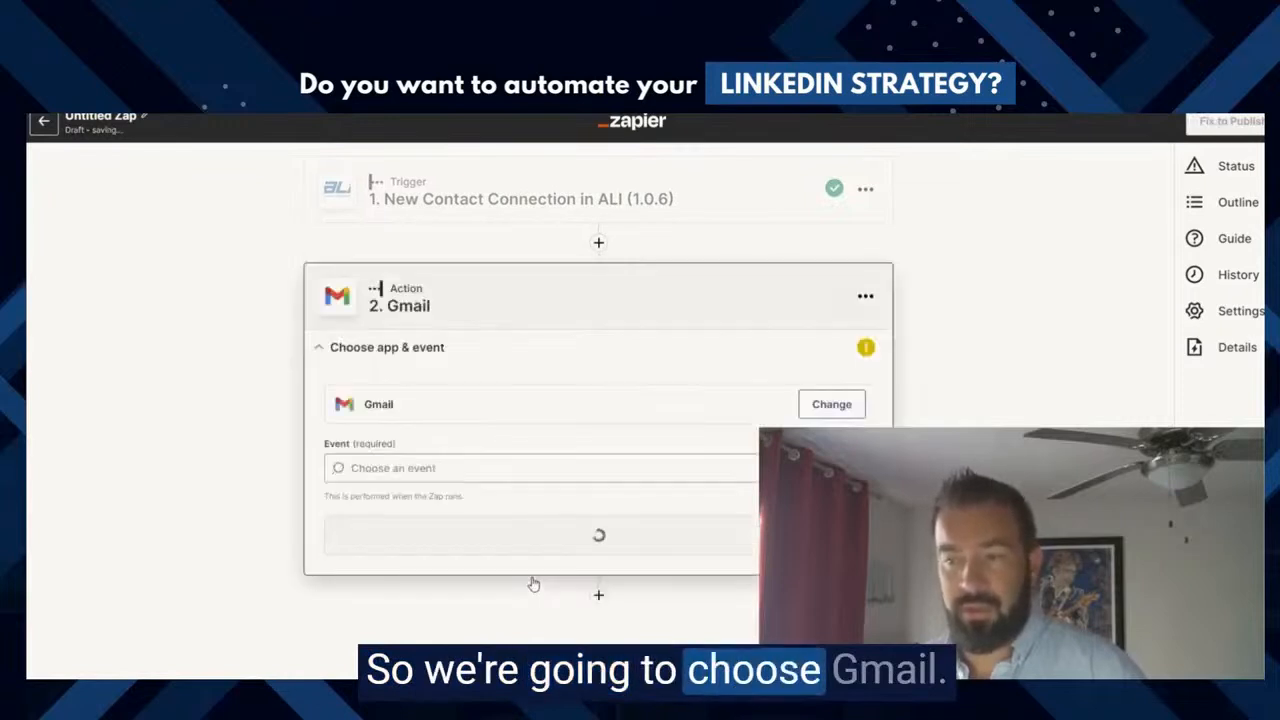
click(394, 470)
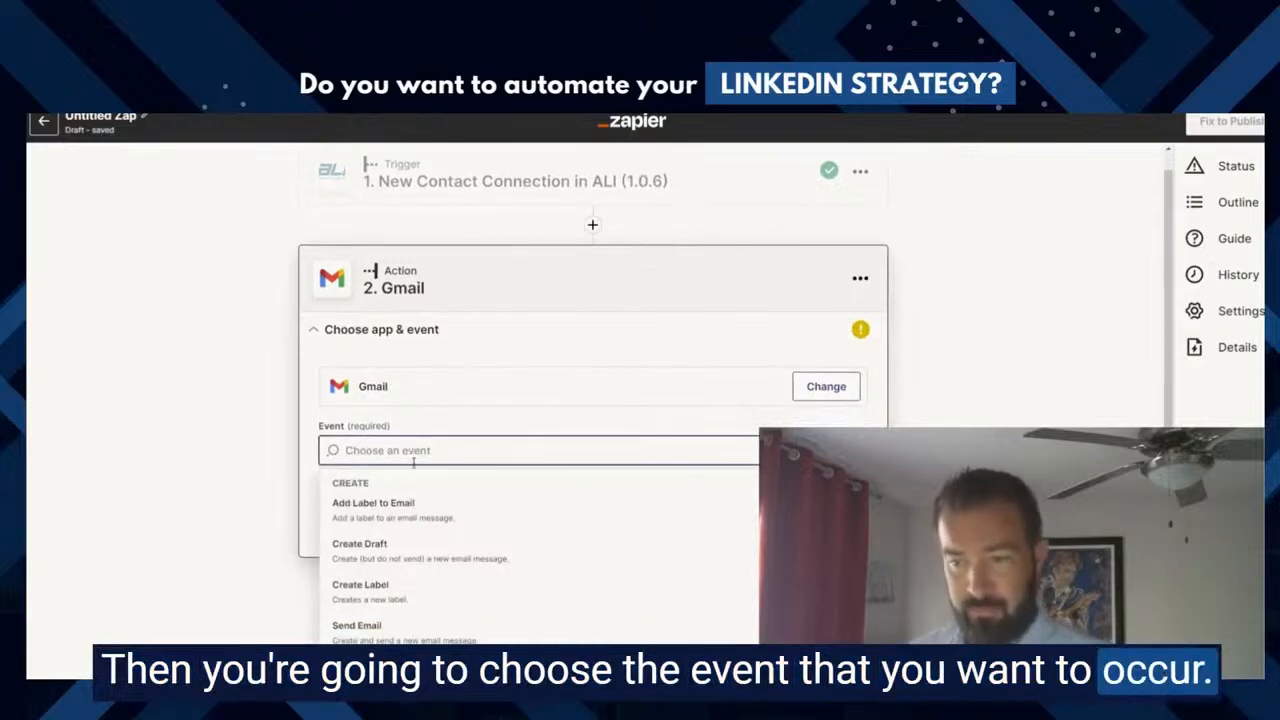
scroll(450, 535, down, 1)
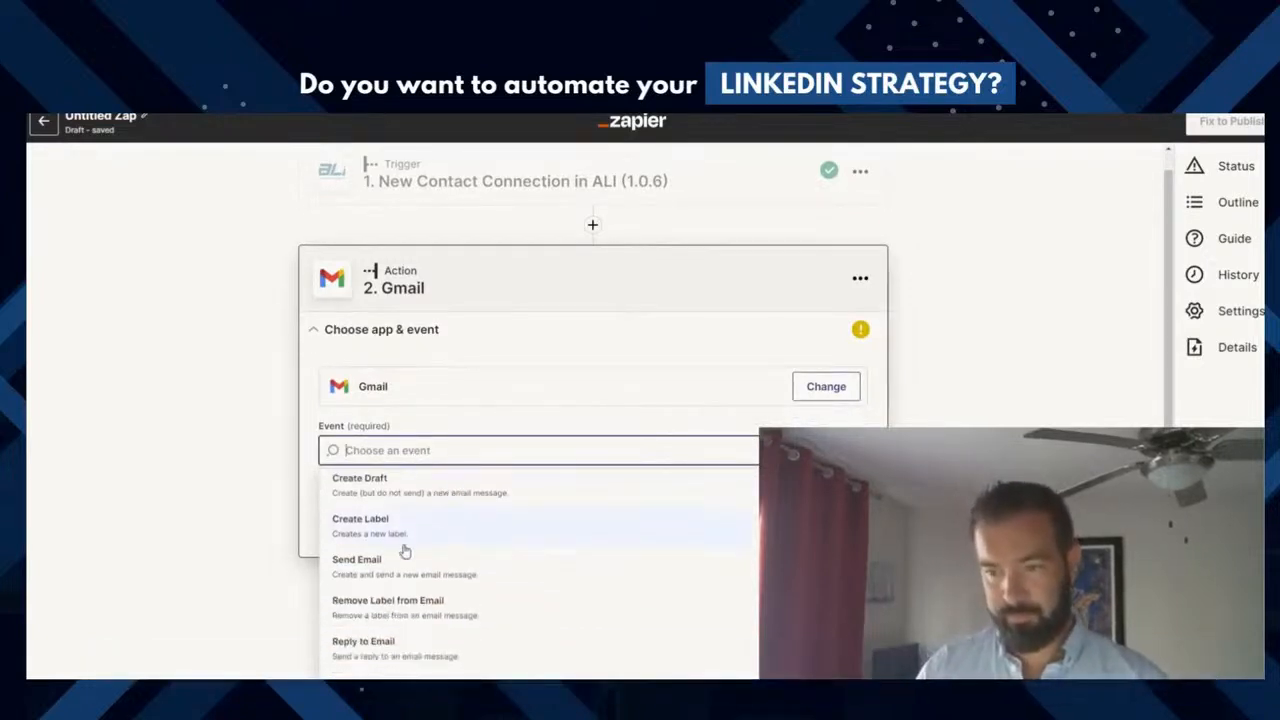
click(368, 568)
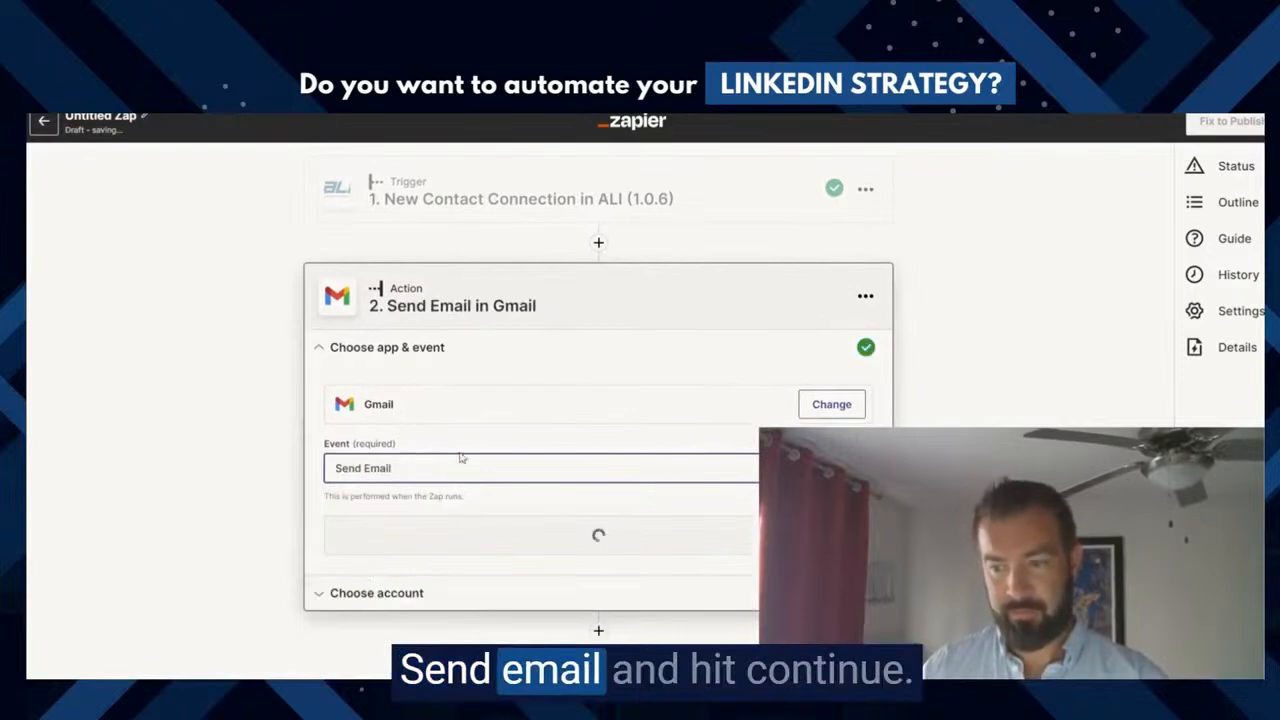
click(595, 536)
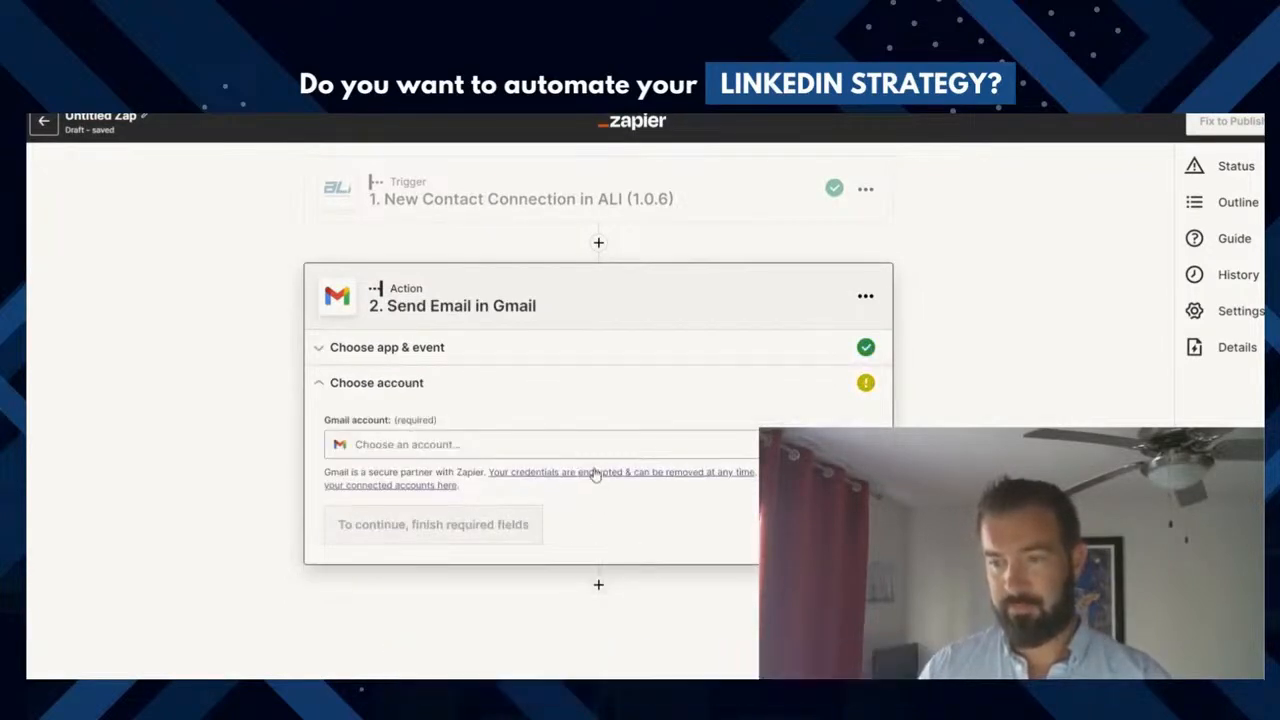
Connect the virtual assistant's Google account as a new Gmail account for the action and continue to the action setup.
click(397, 445)
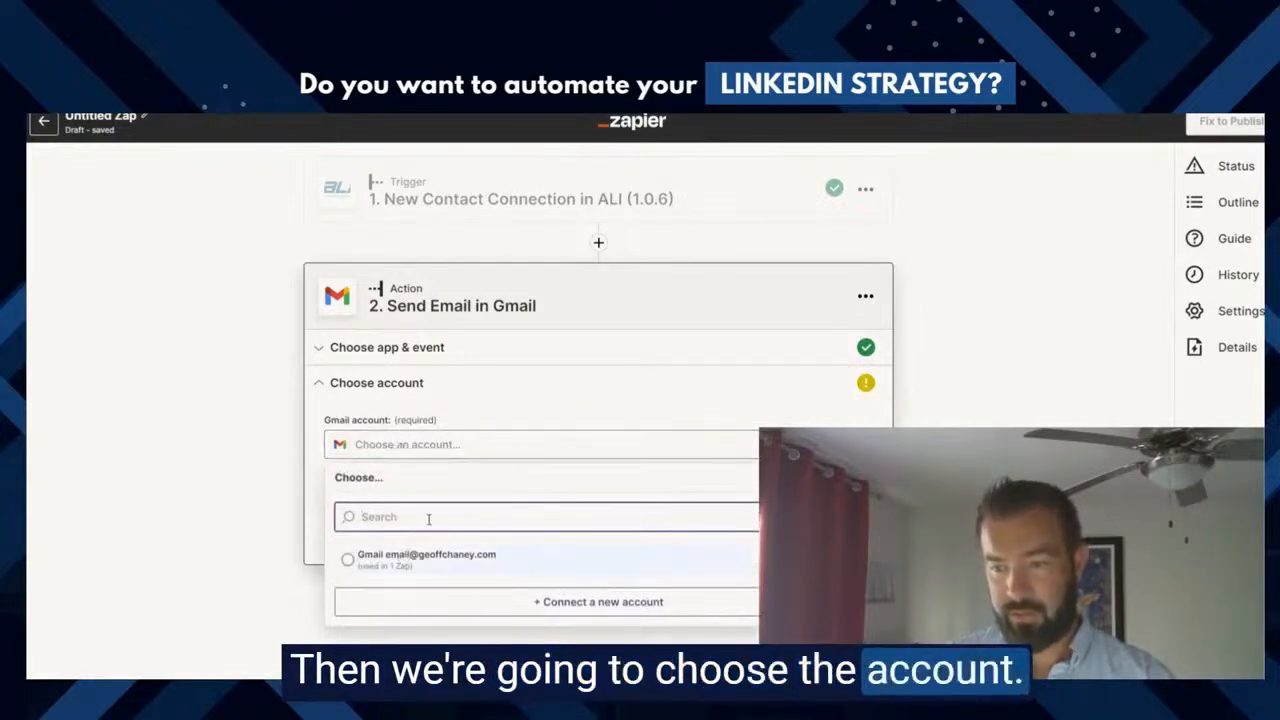
click(562, 602)
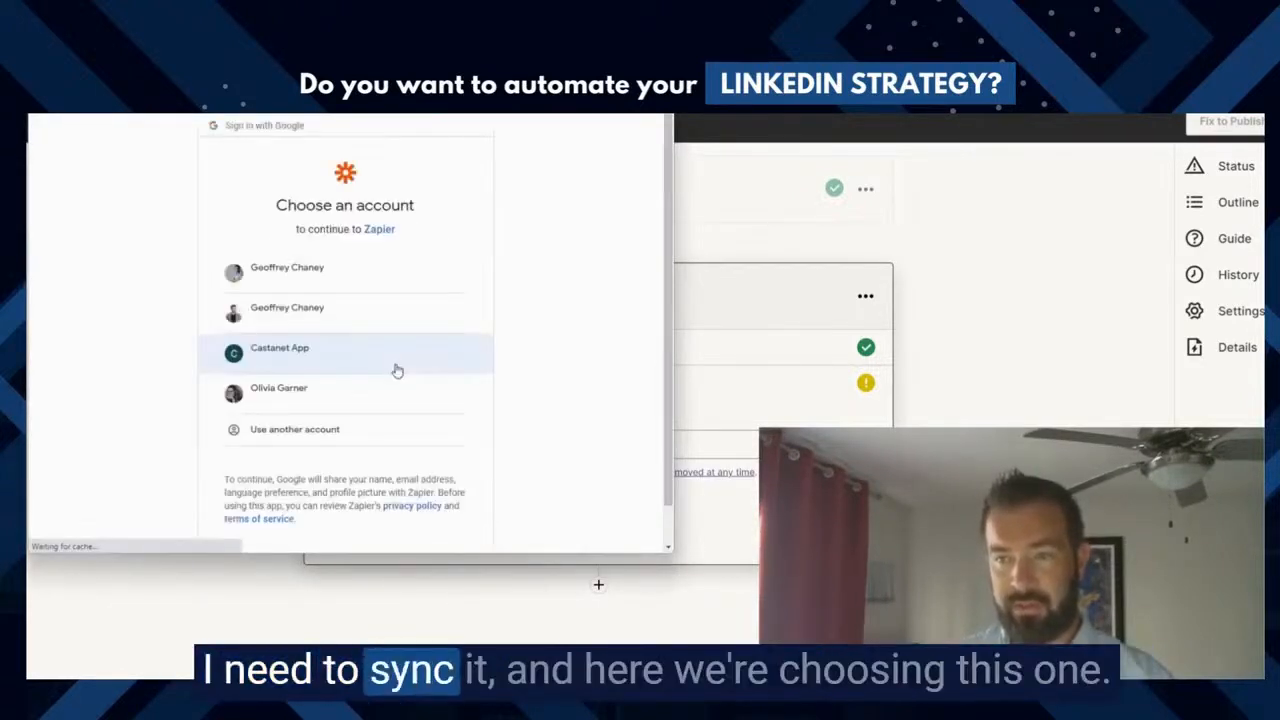
click(288, 396)
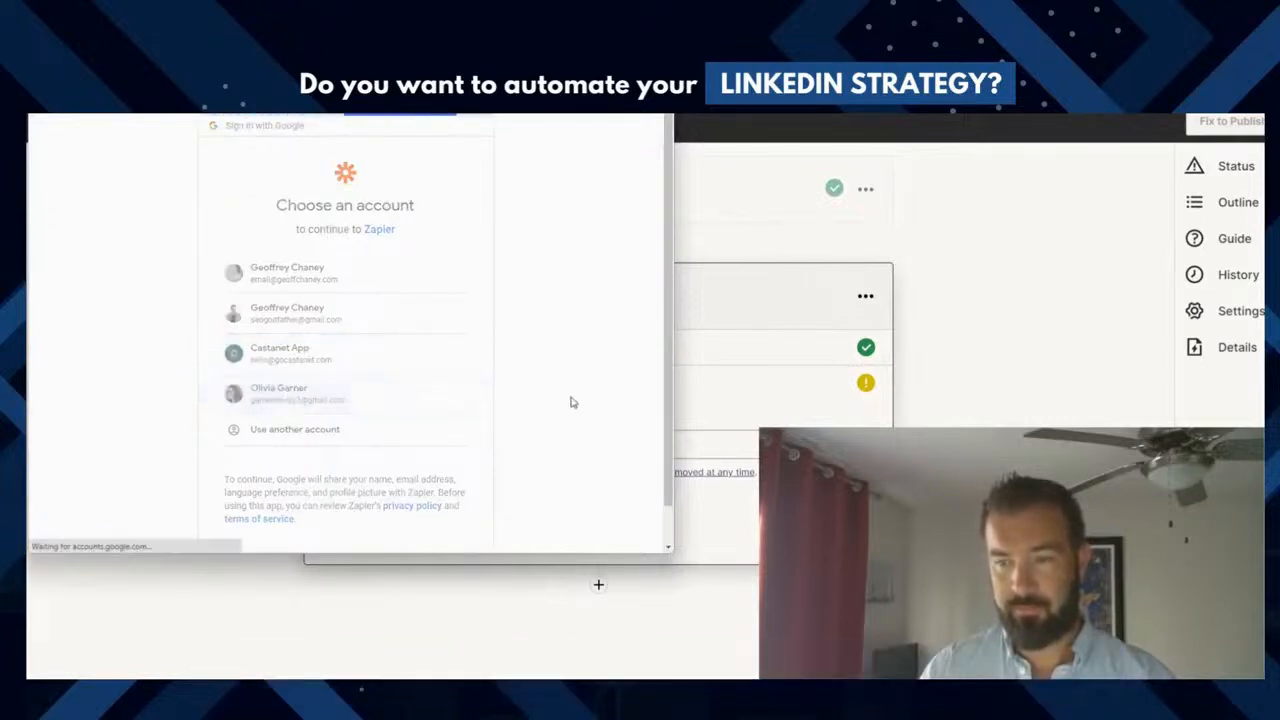
click(404, 533)
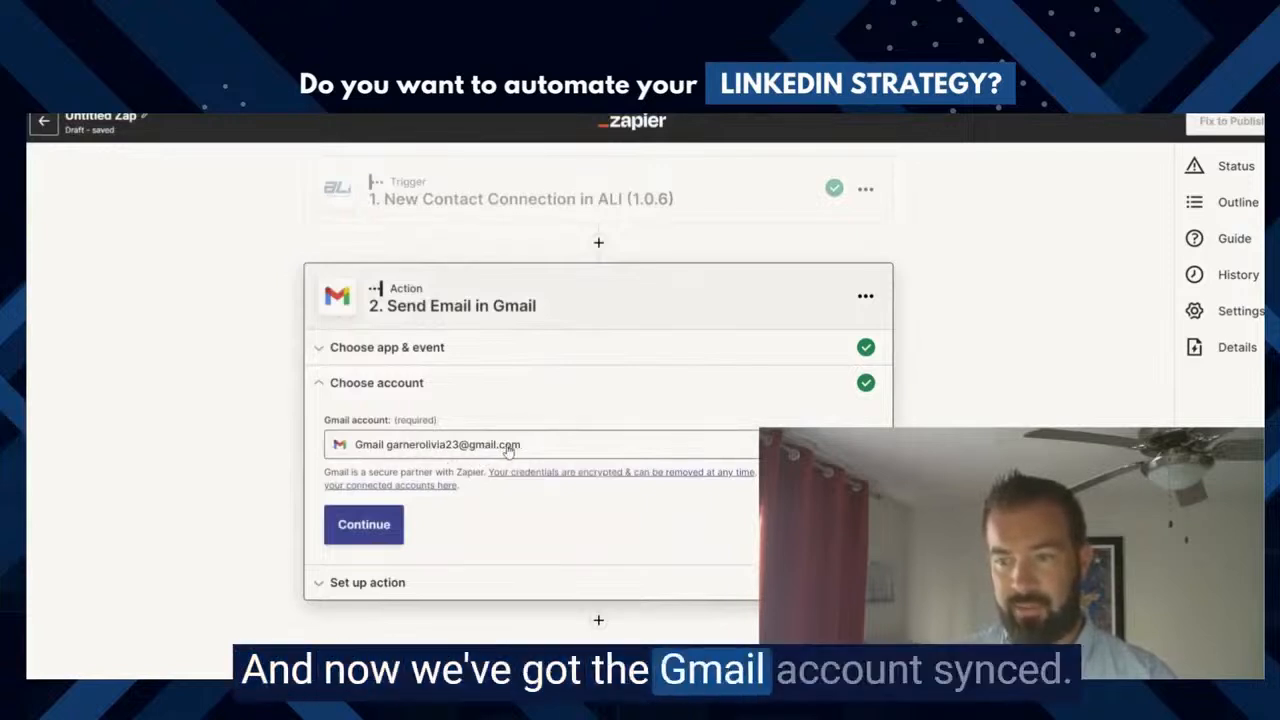
click(343, 534)
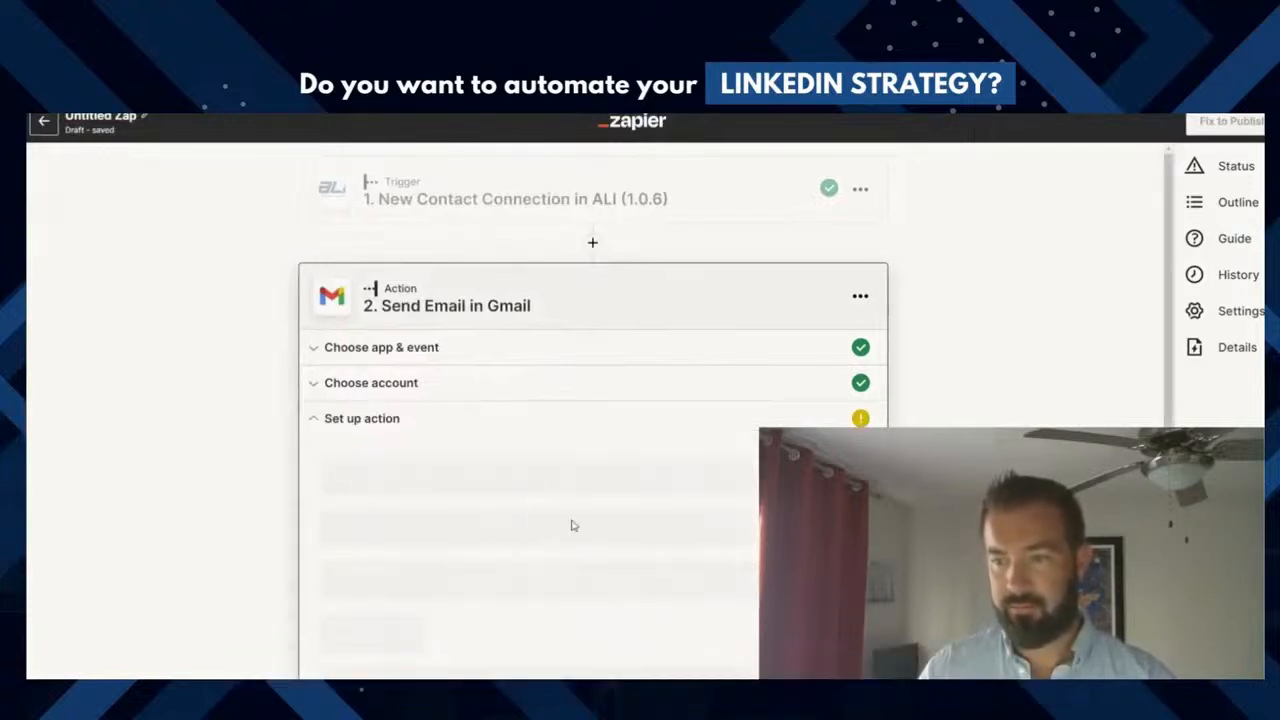
Set the email's To recipient to the Email Address field from the ALI trigger data.
scroll(578, 512, down, 2)
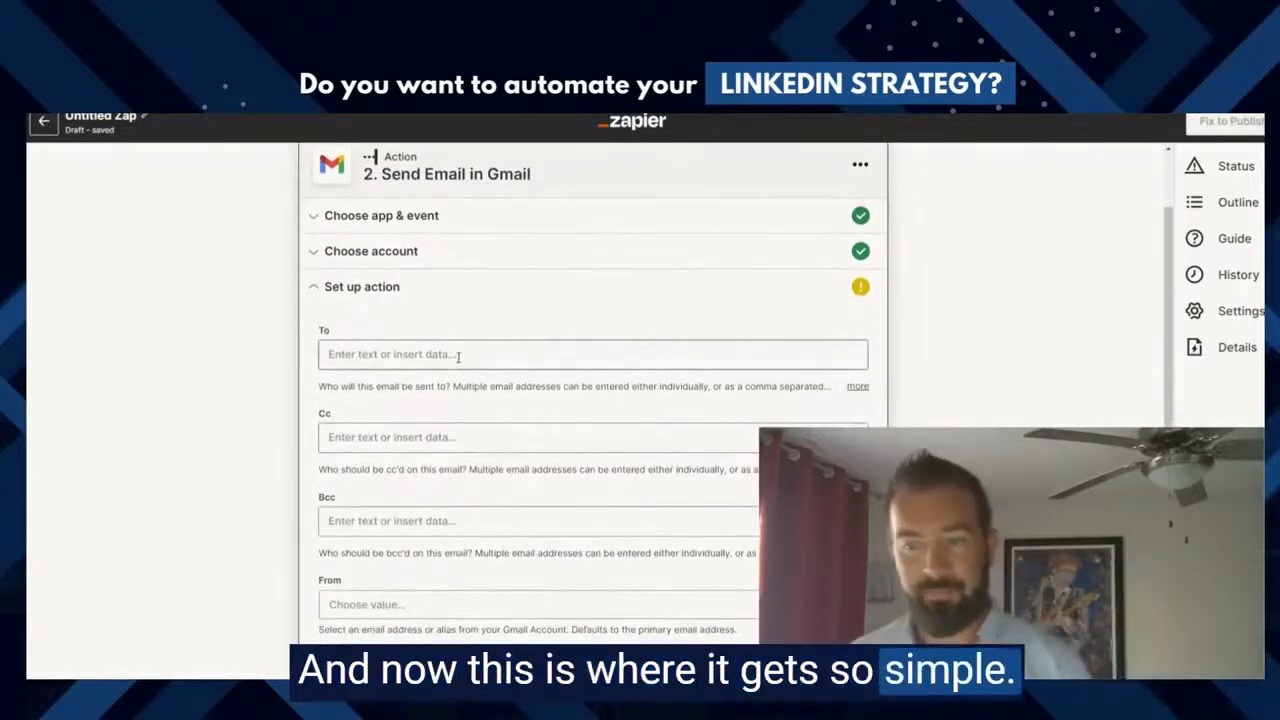
click(458, 356)
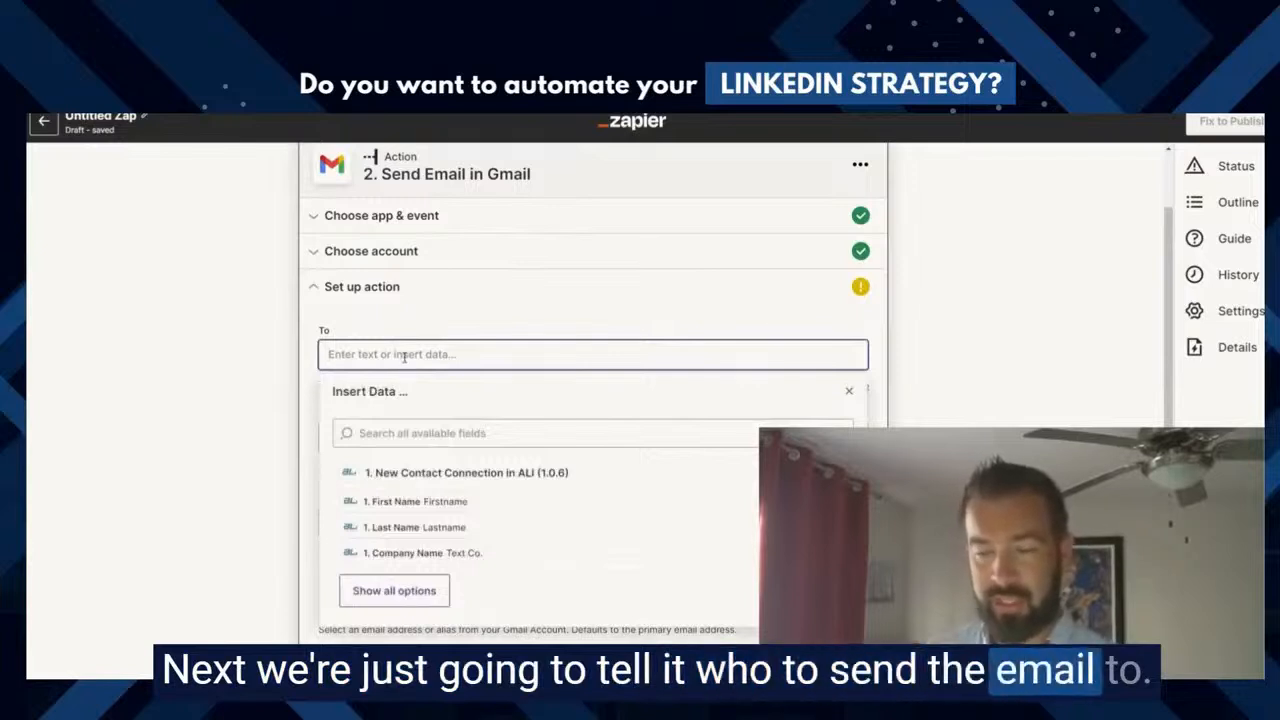
click(432, 592)
scroll(420, 570, down, 1)
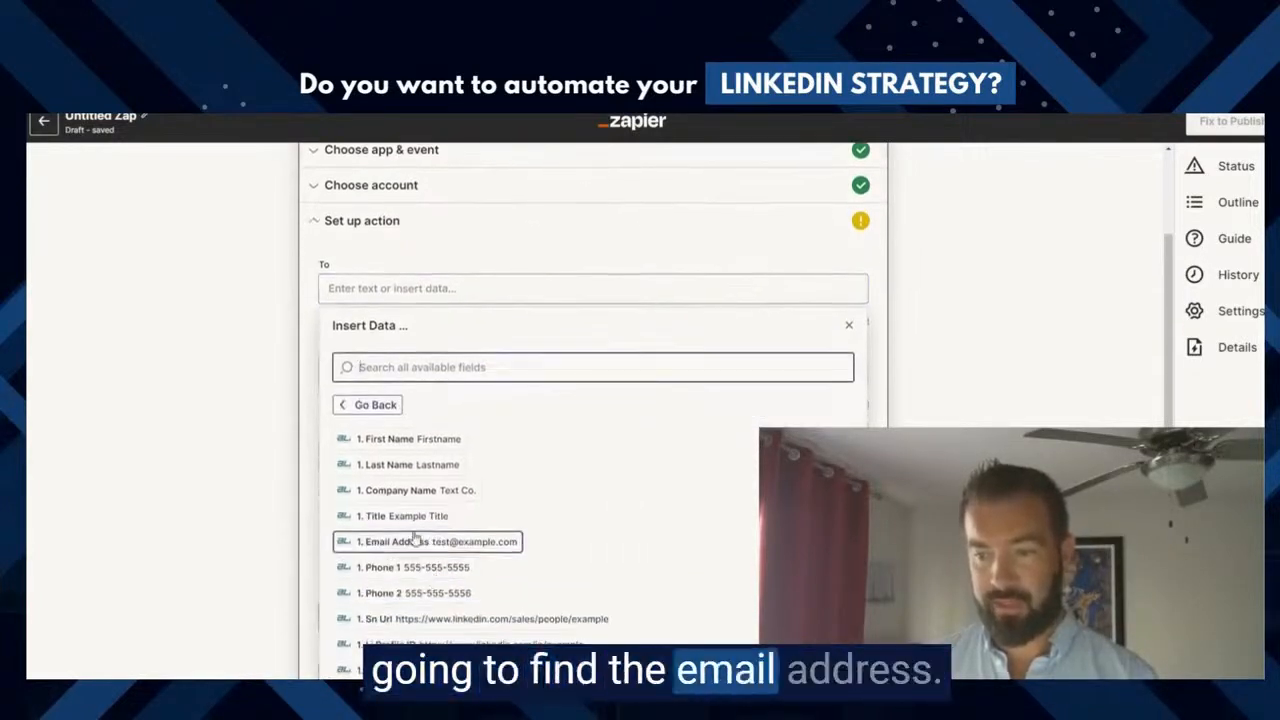
click(412, 548)
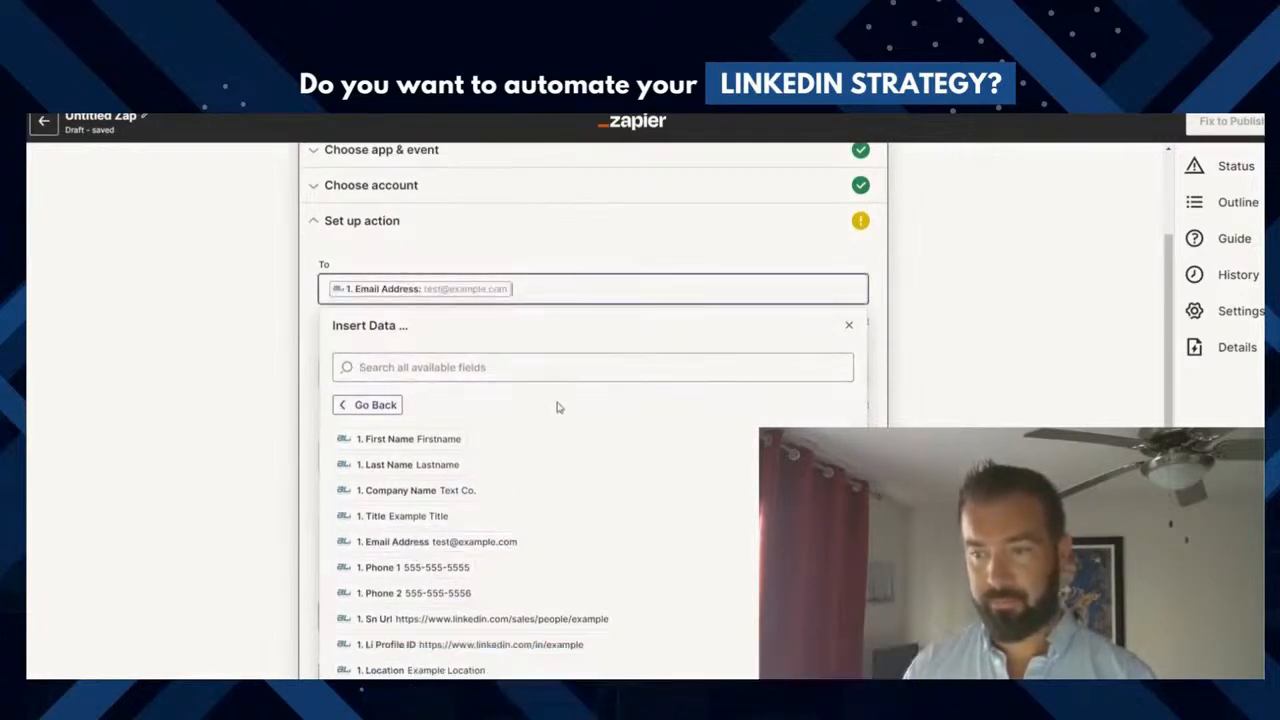
click(849, 327)
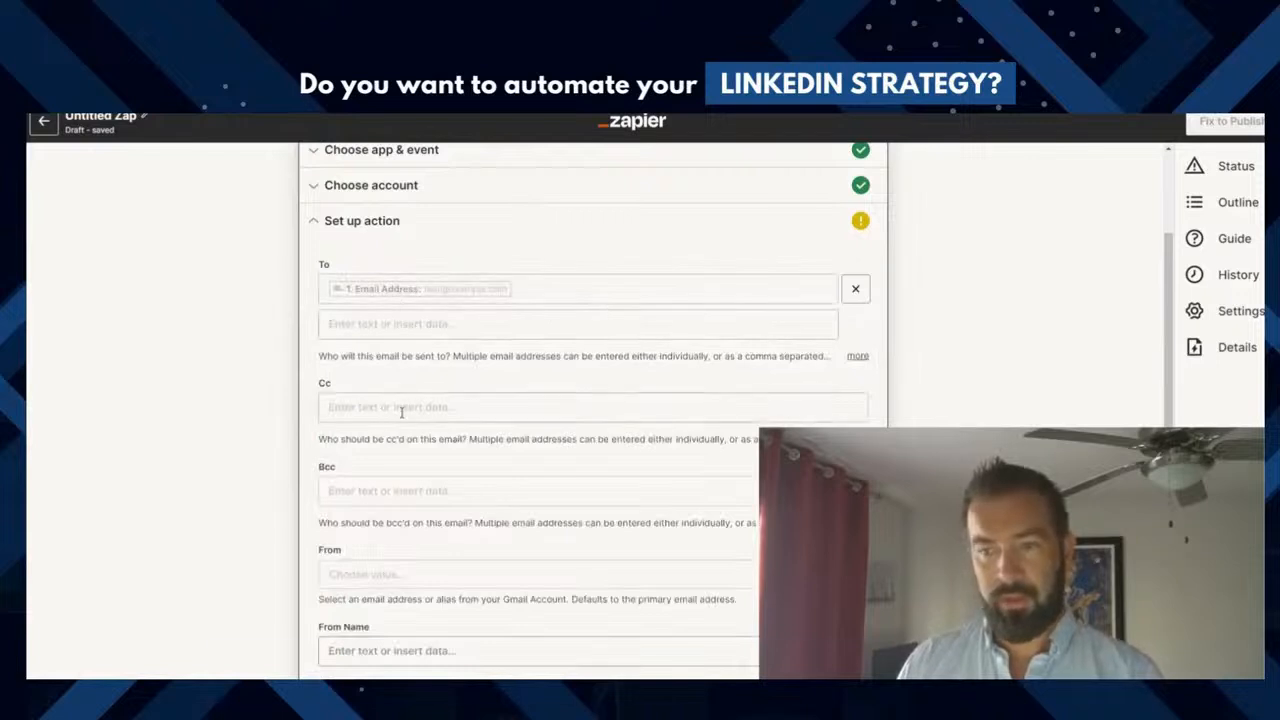
Set the email's From address to the virtual assistant's Gmail address.
scroll(400, 414, down, 2)
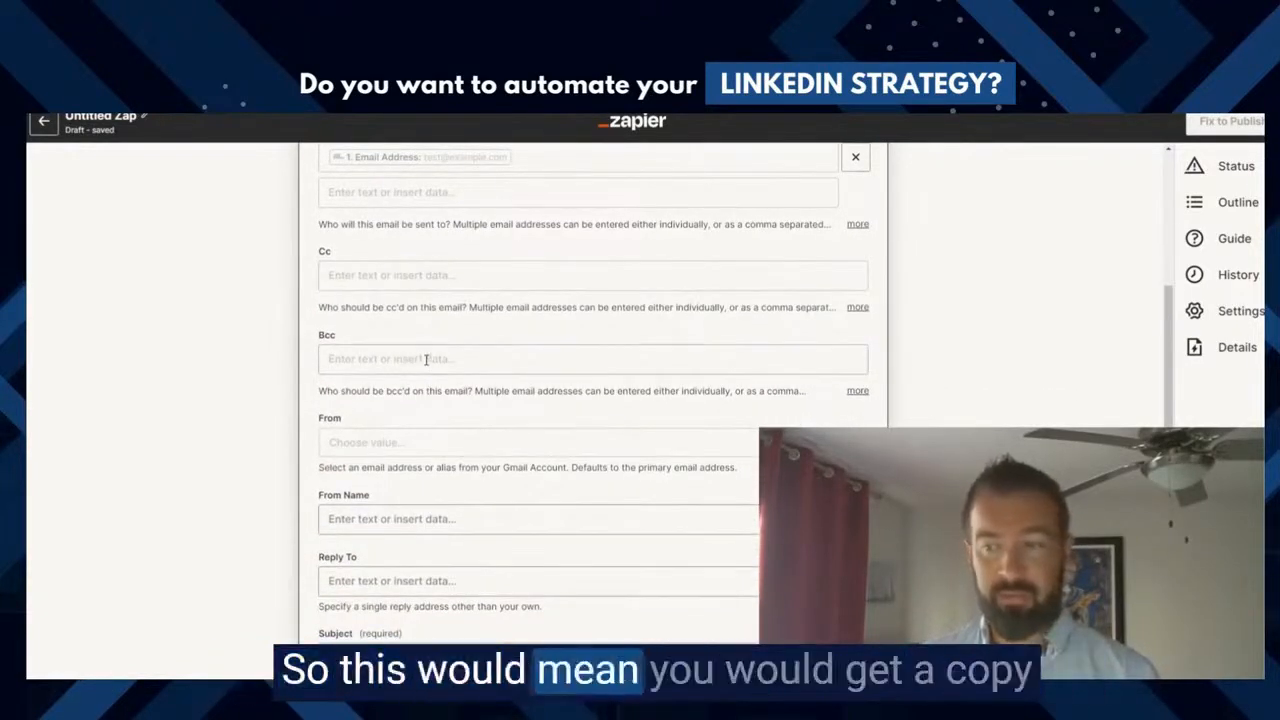
click(426, 361)
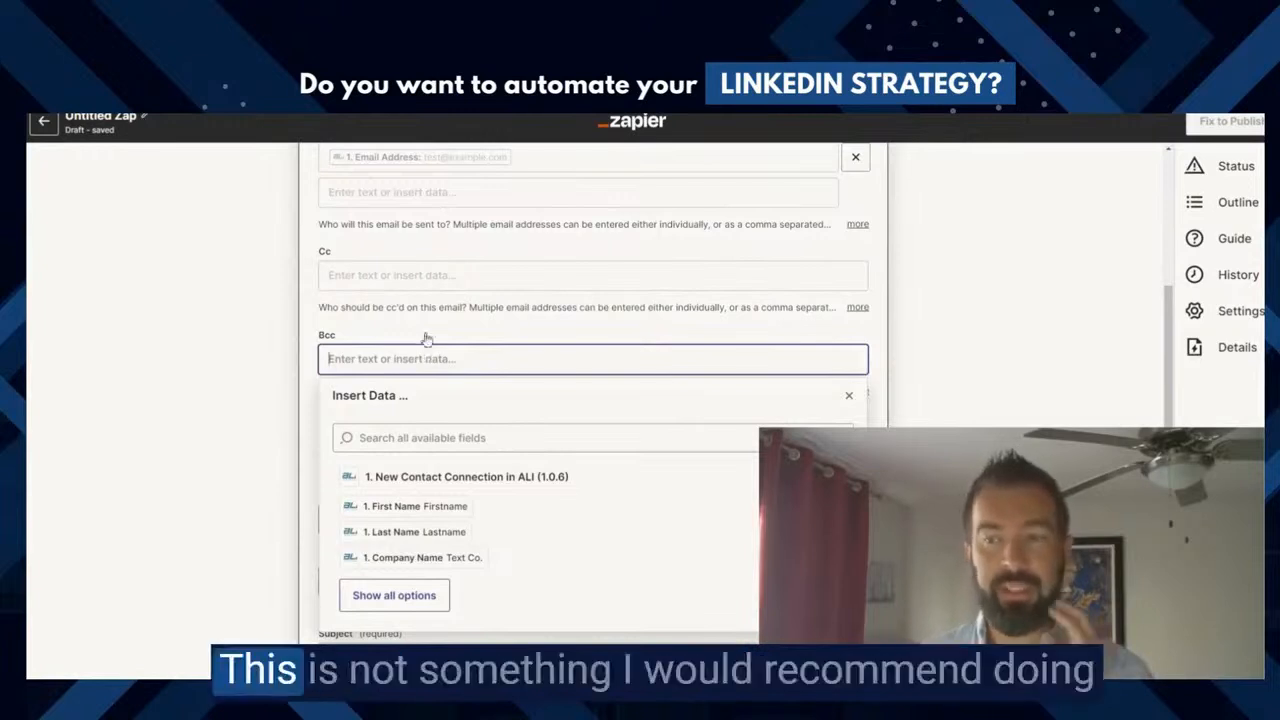
click(426, 331)
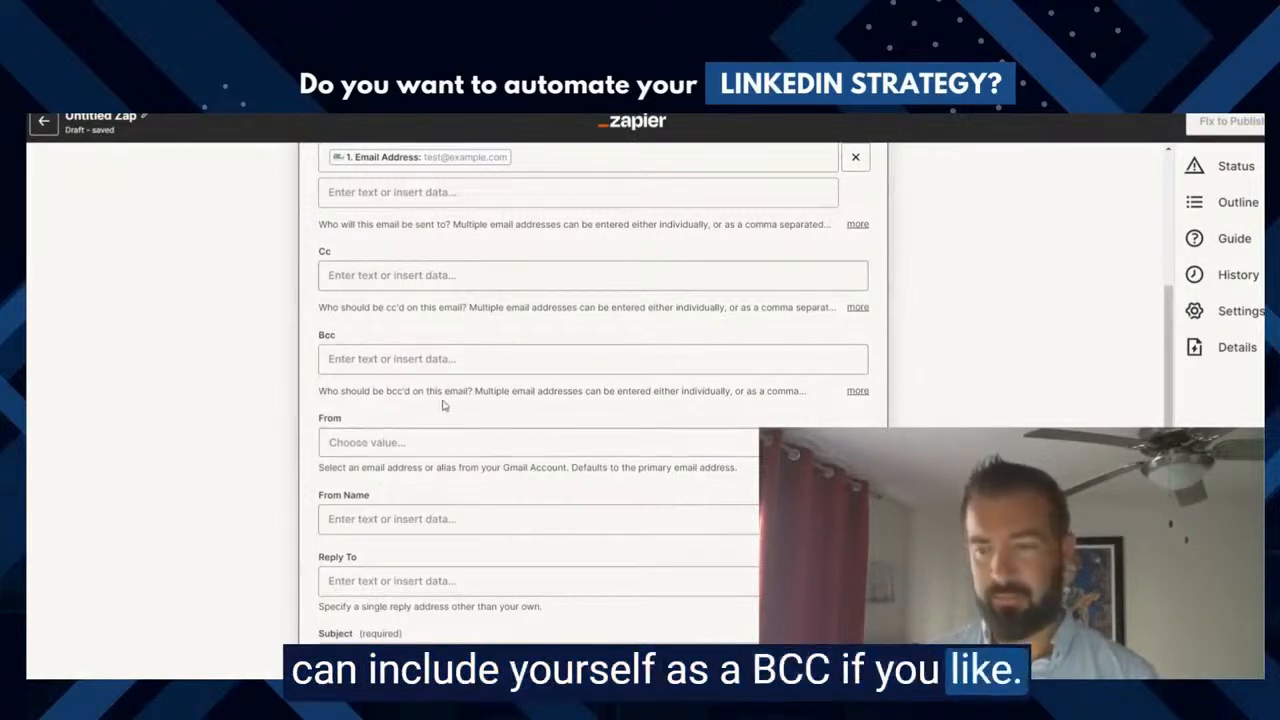
scroll(441, 405, down, 3)
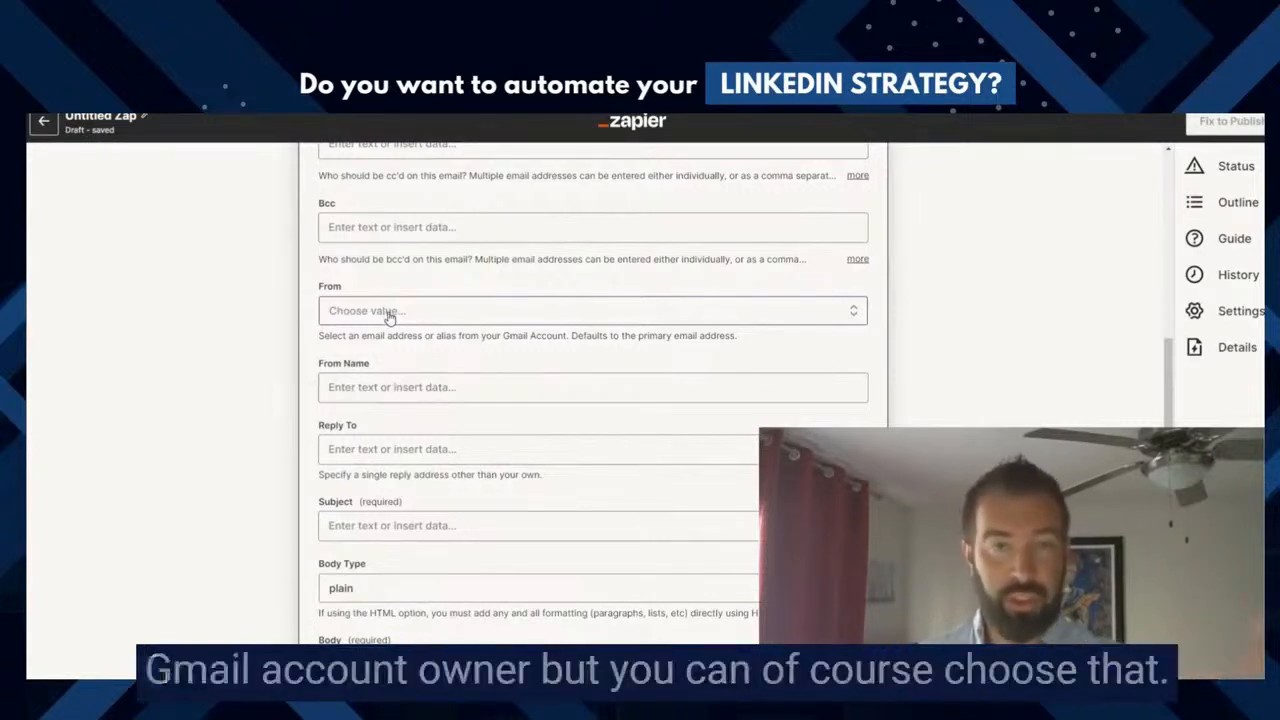
click(392, 318)
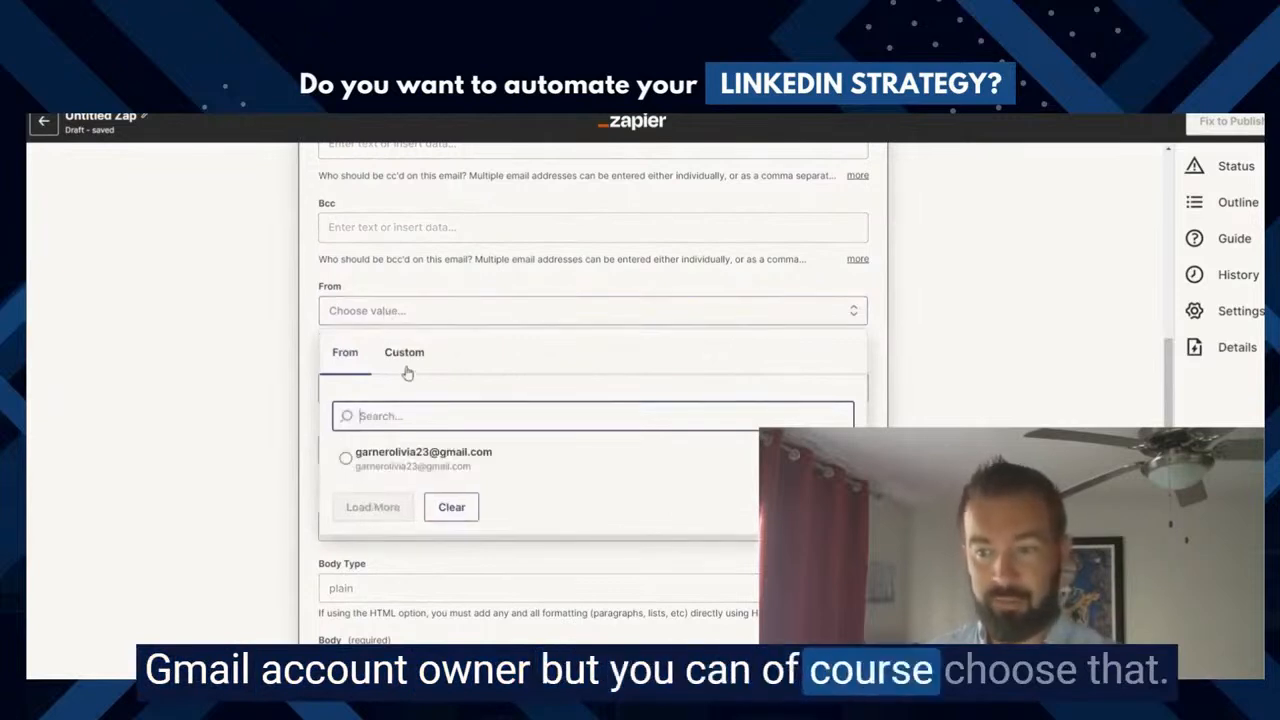
click(426, 470)
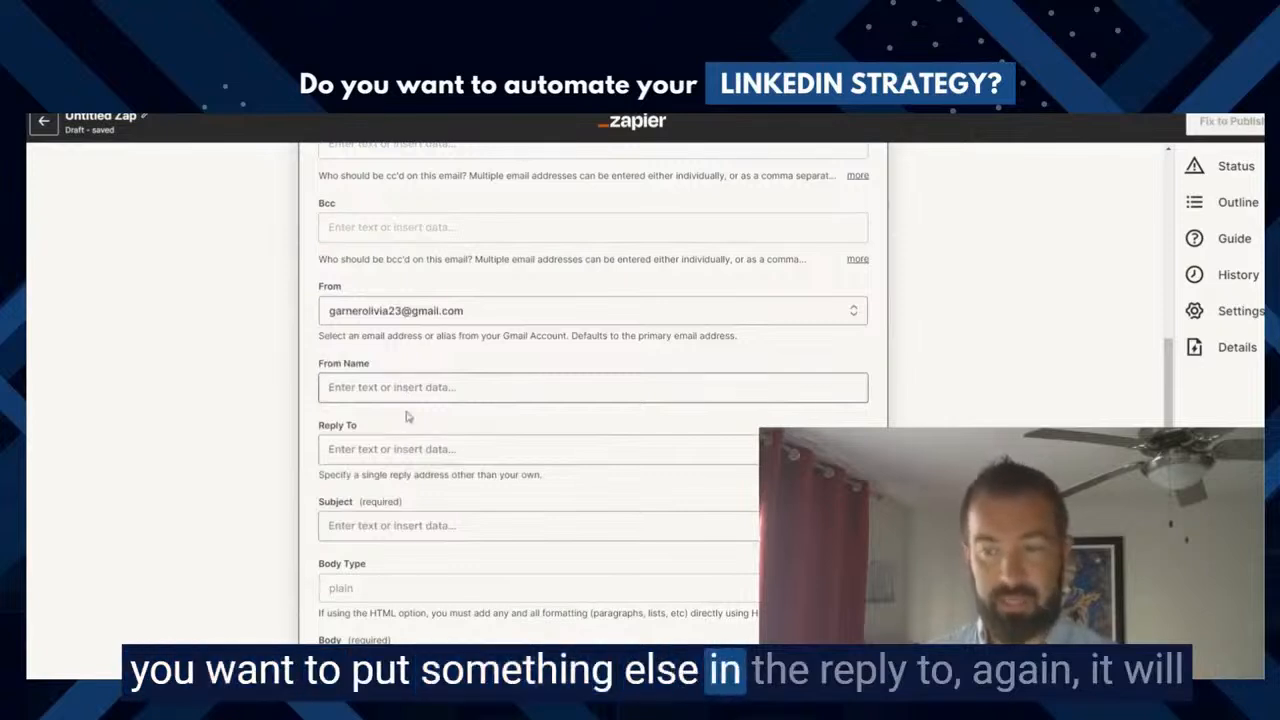
Enter "We're Linkedin Connected!" as the email subject and choose plain as the body type.
scroll(422, 419, down, 1)
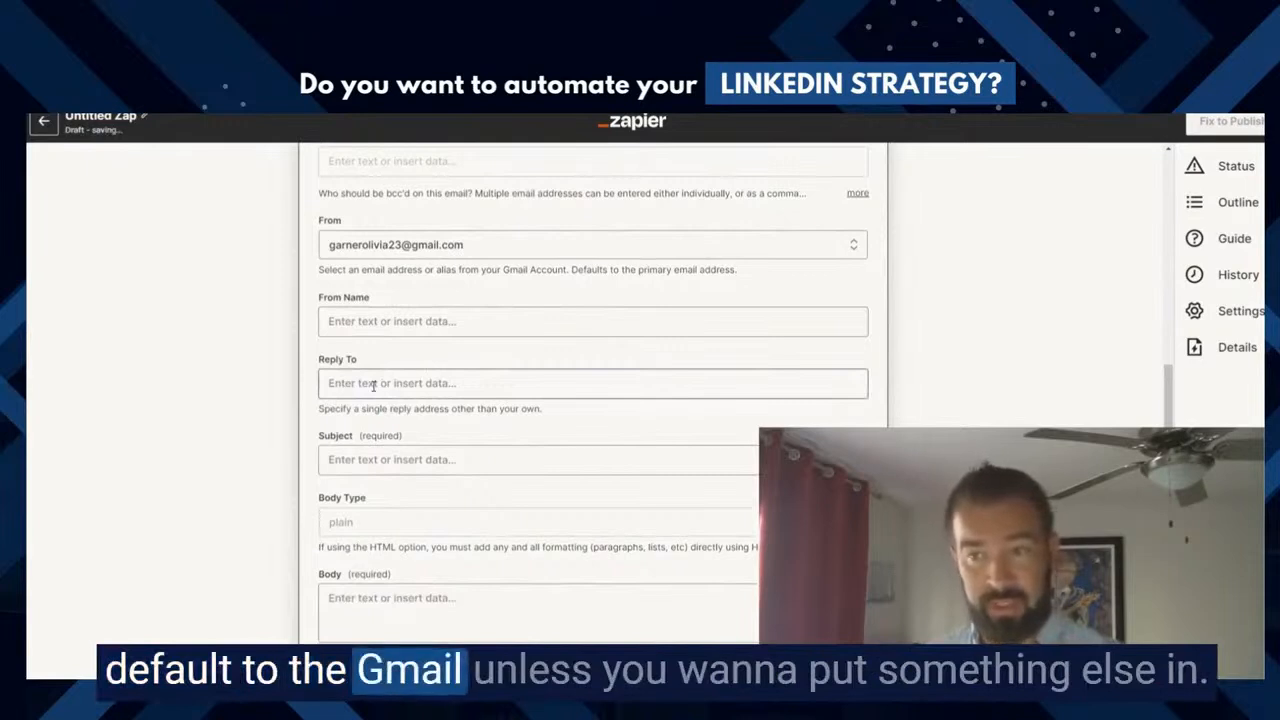
scroll(390, 388, down, 1)
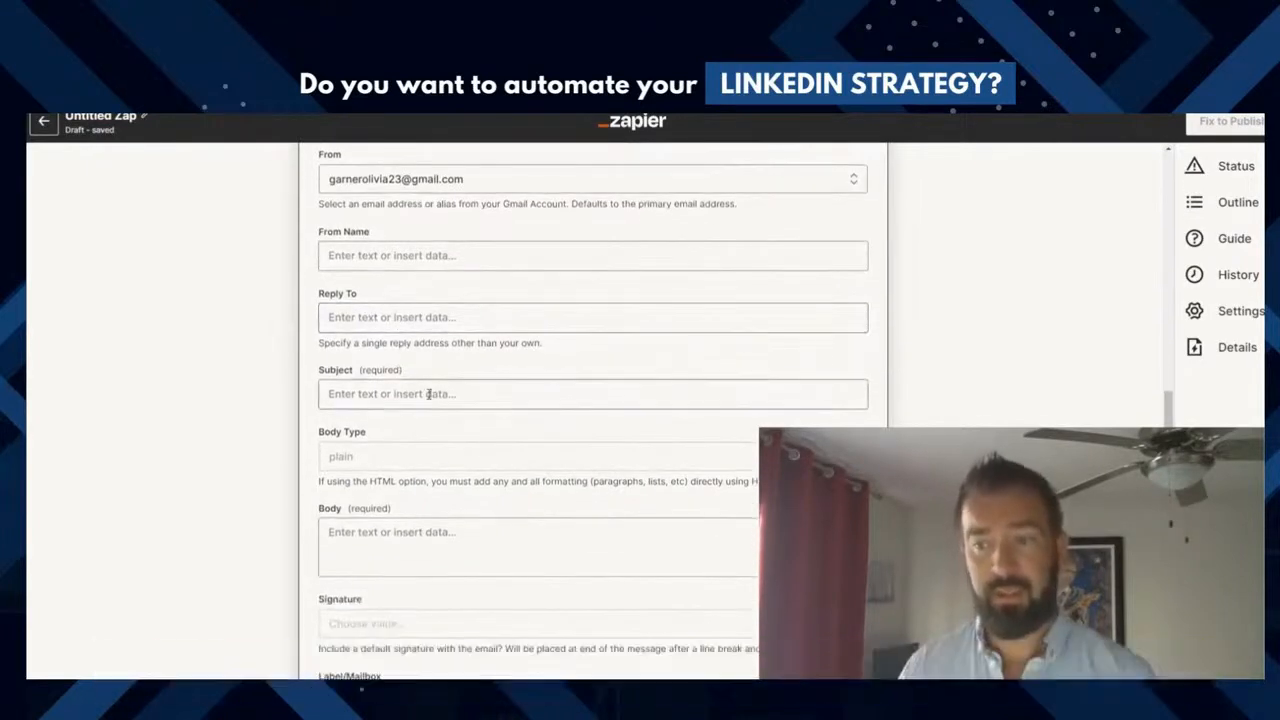
click(428, 394)
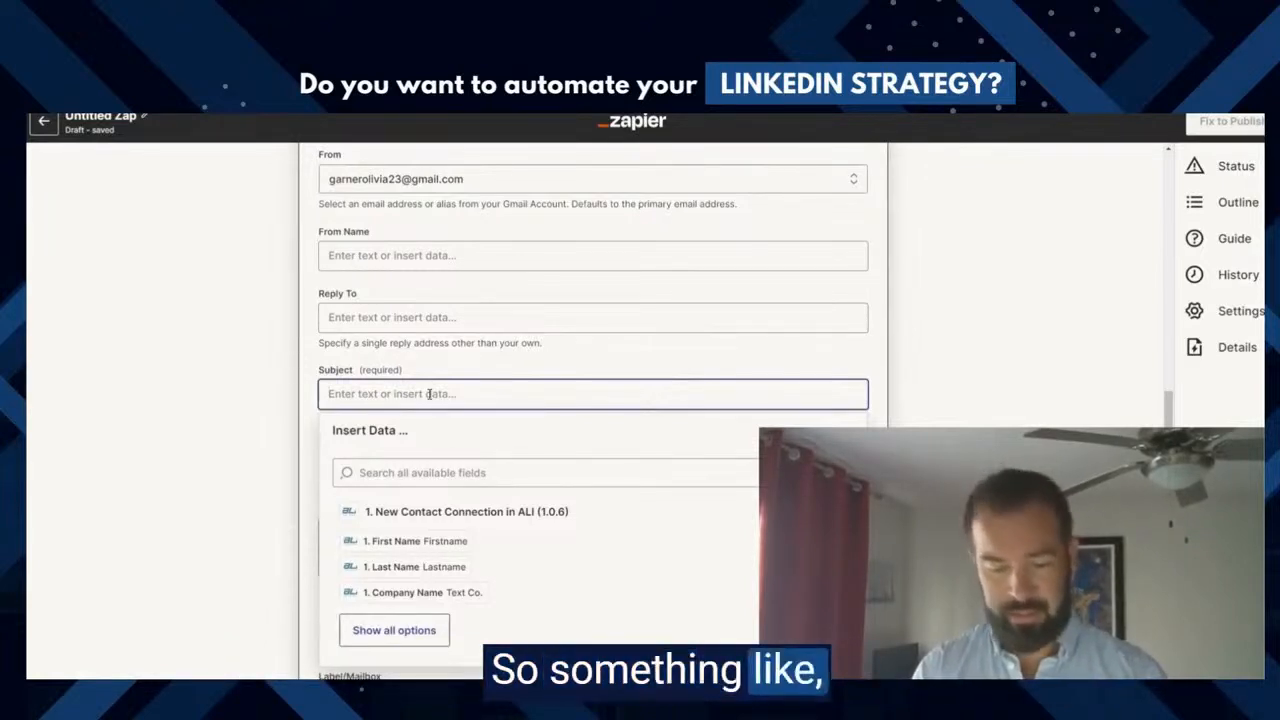
text(We're Linkedin Connected!)
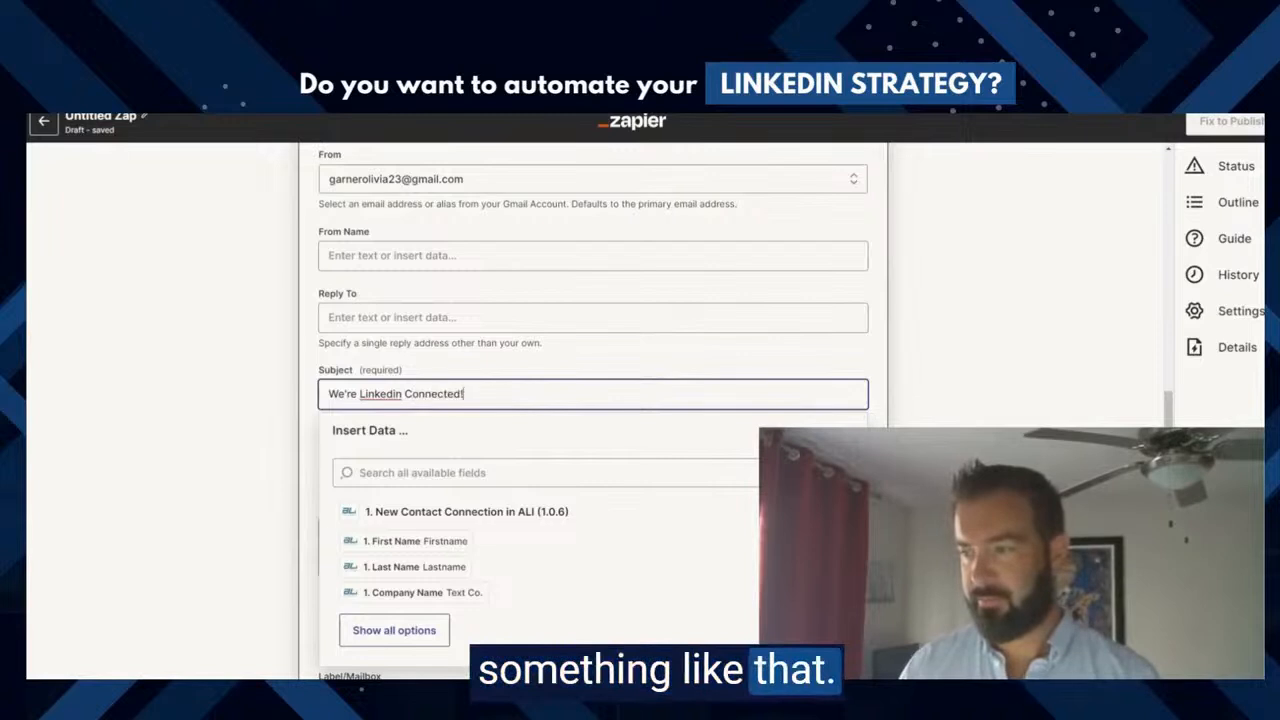
click(930, 440)
scroll(472, 419, down, 1)
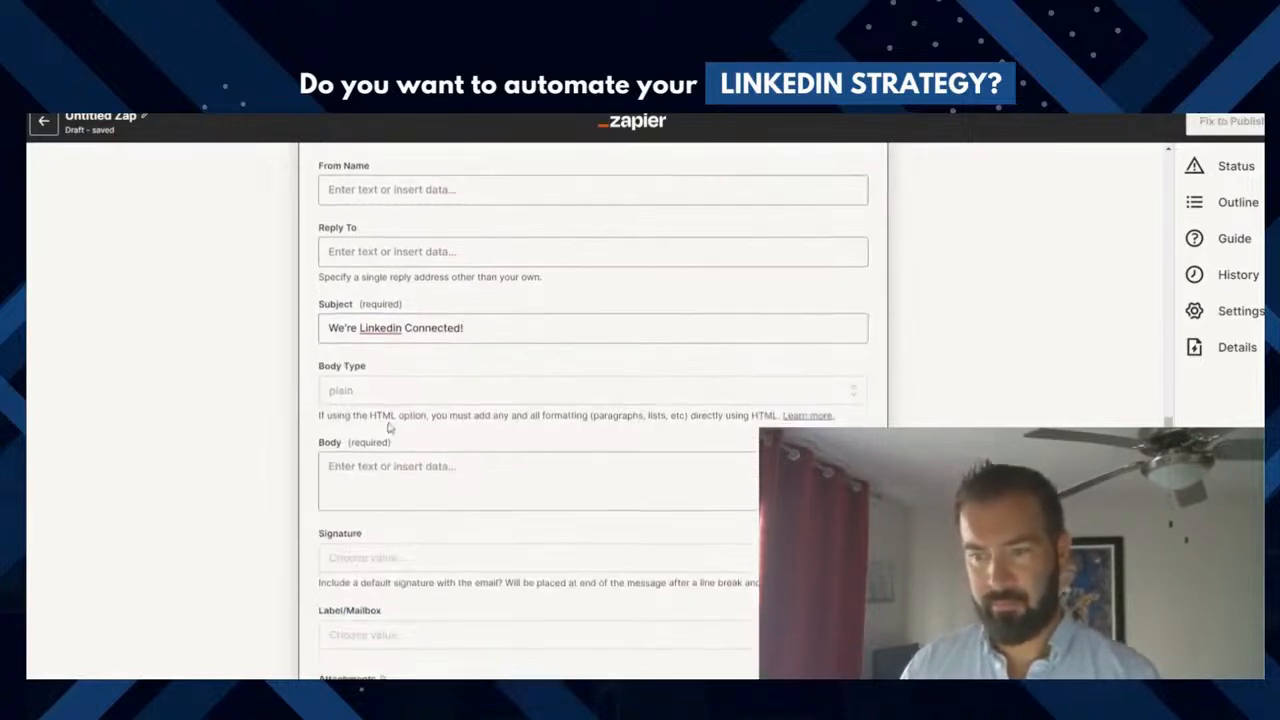
click(389, 393)
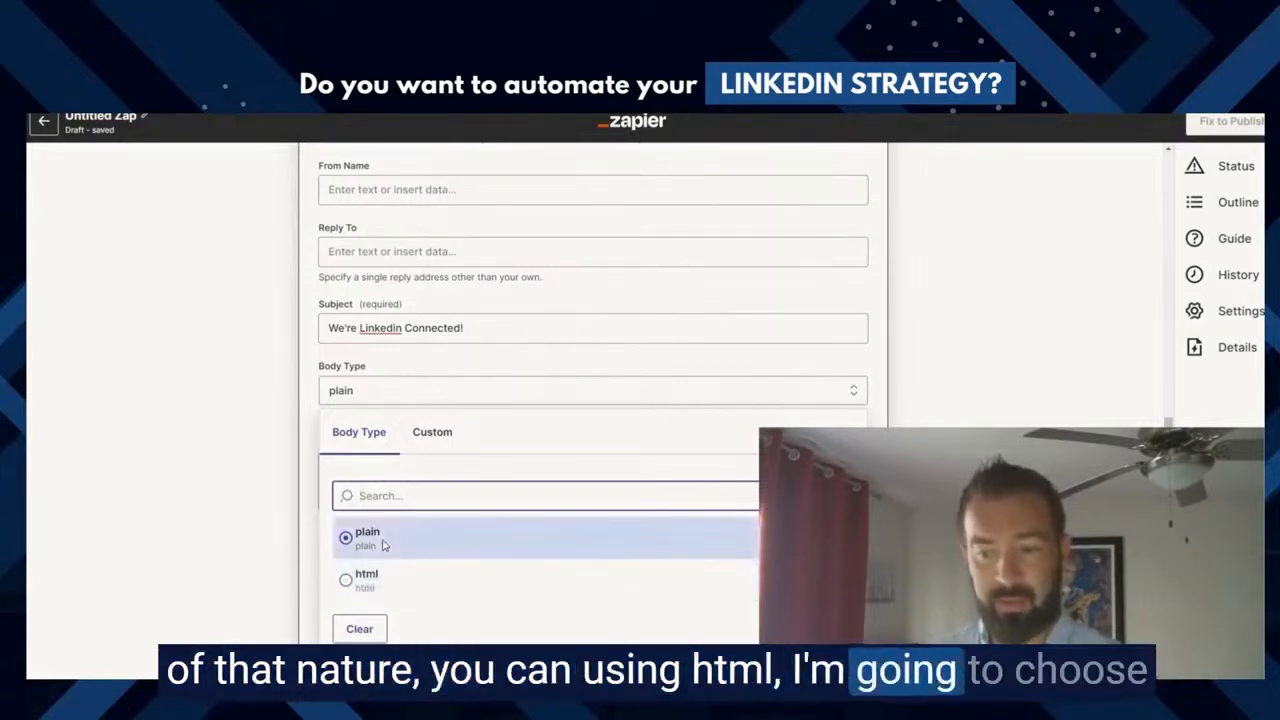
click(360, 540)
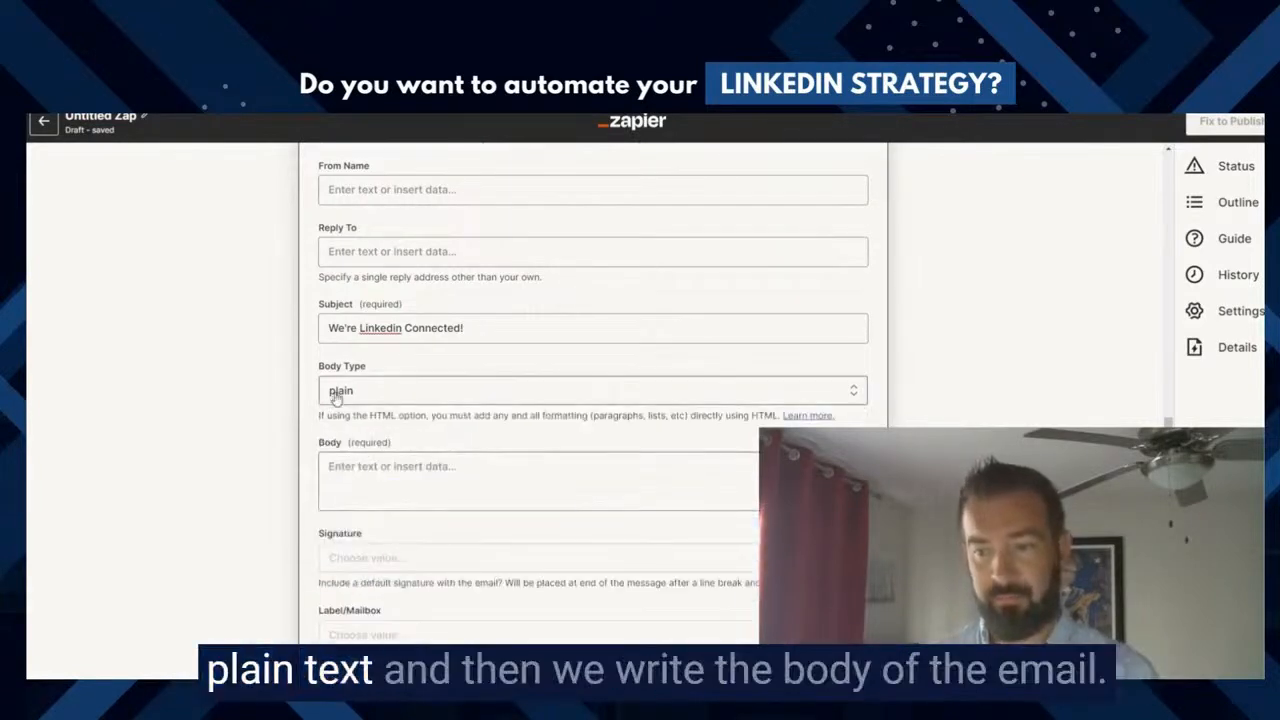
Write the email body with the trigger's First Name field and a comma, followed by "Thanks for connecting with me!" on a separate line.
click(391, 477)
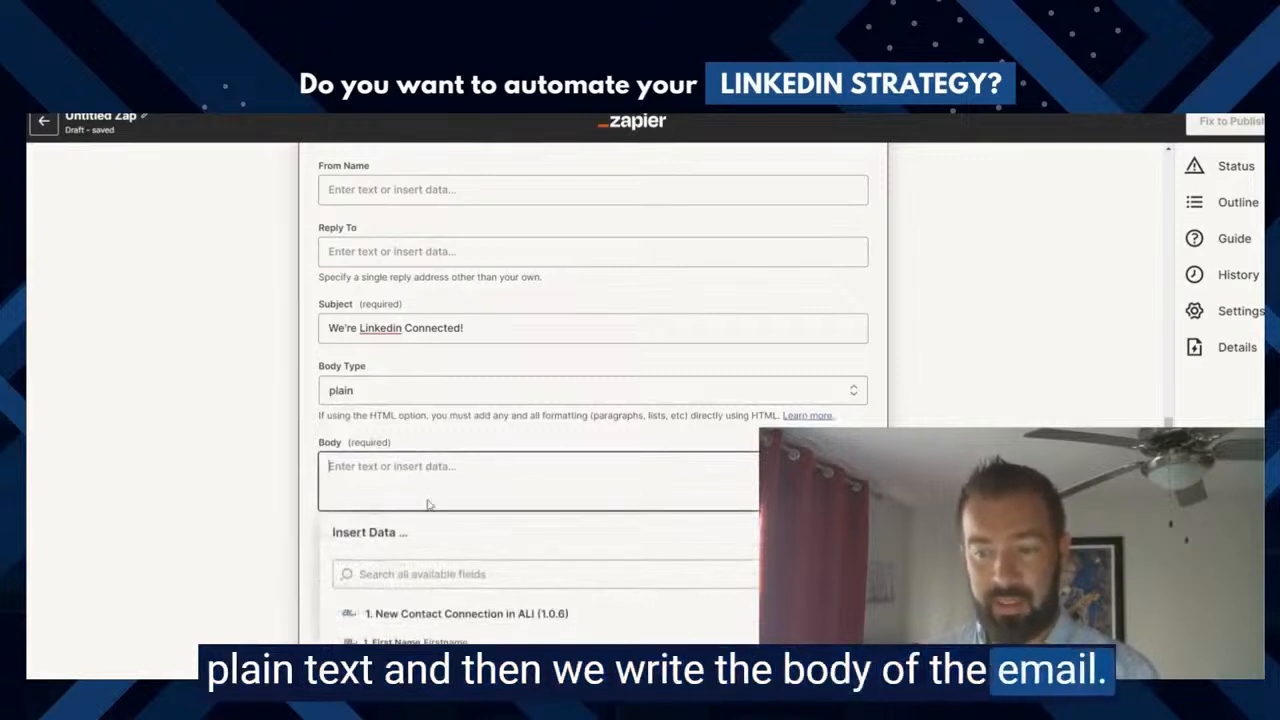
click(423, 638)
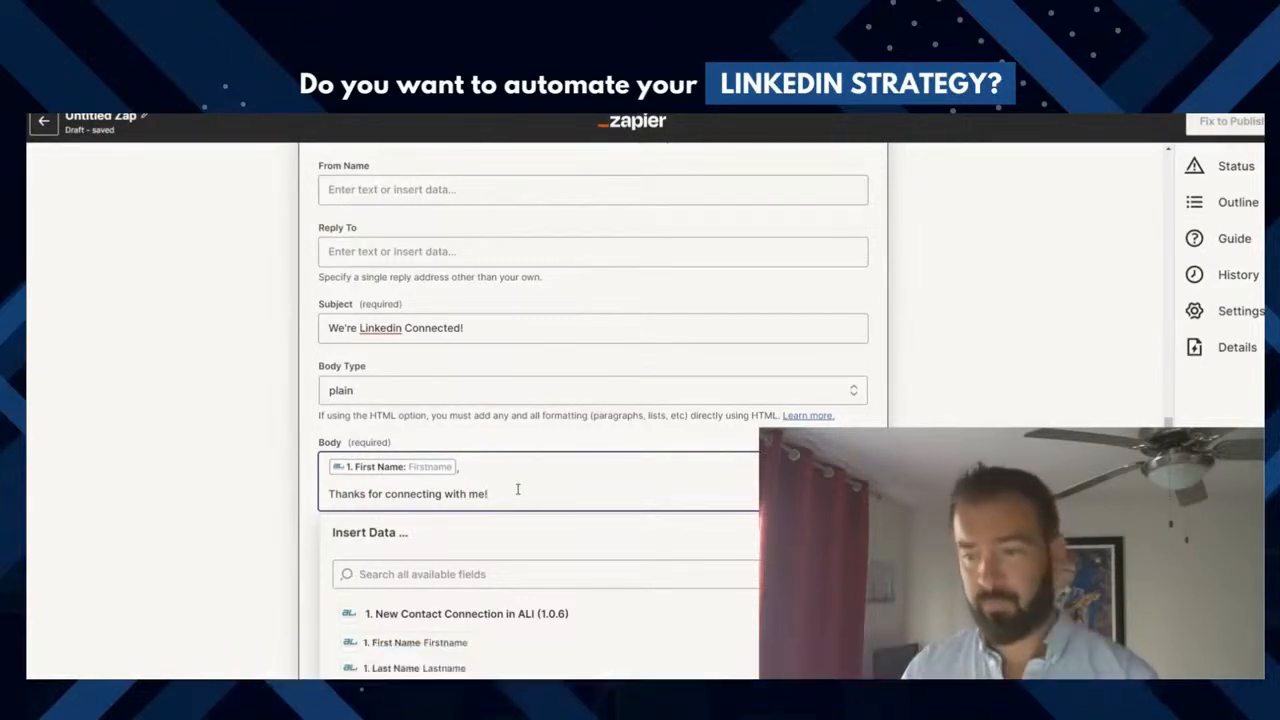
scroll(228, 442, down, 2)
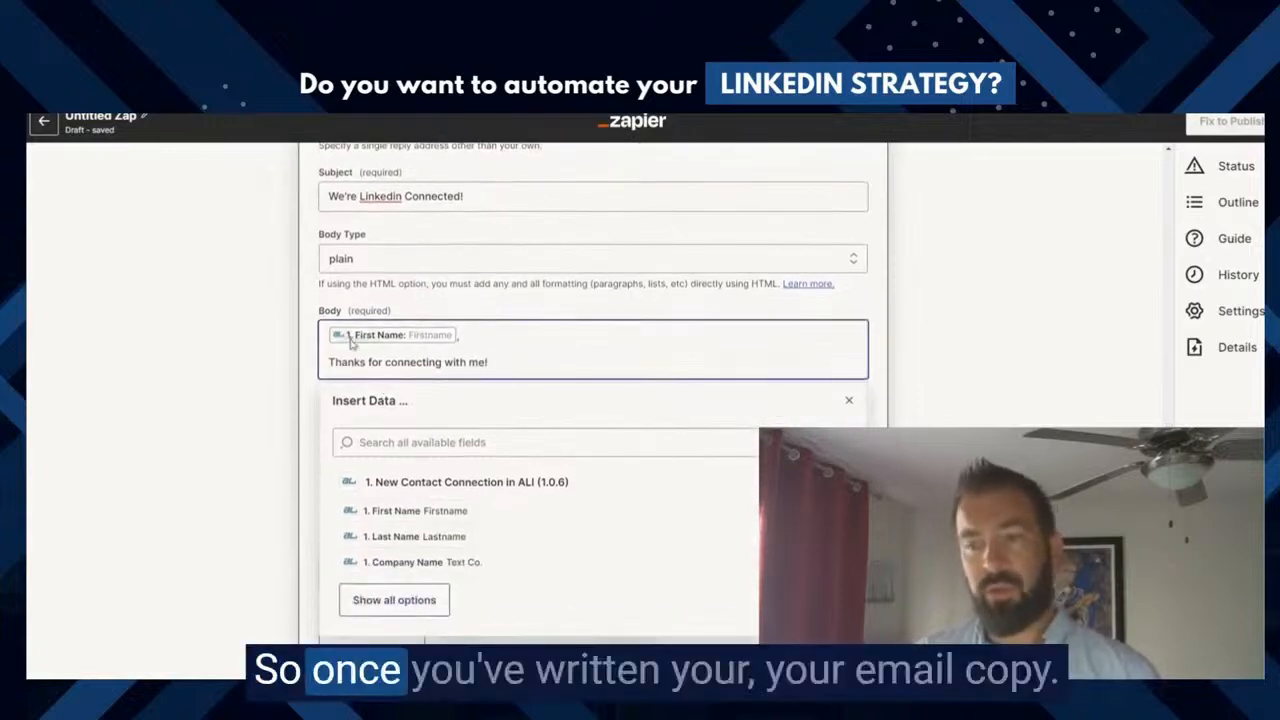
scroll(233, 401, down, 1)
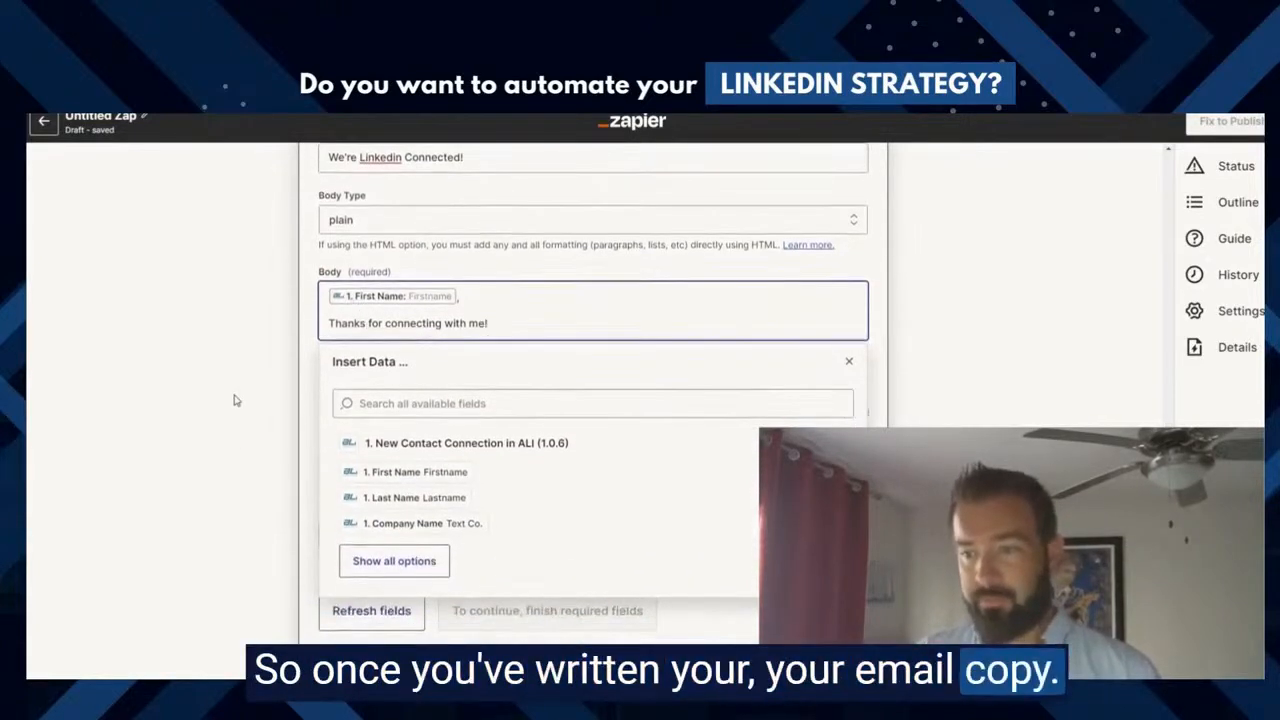
click(237, 354)
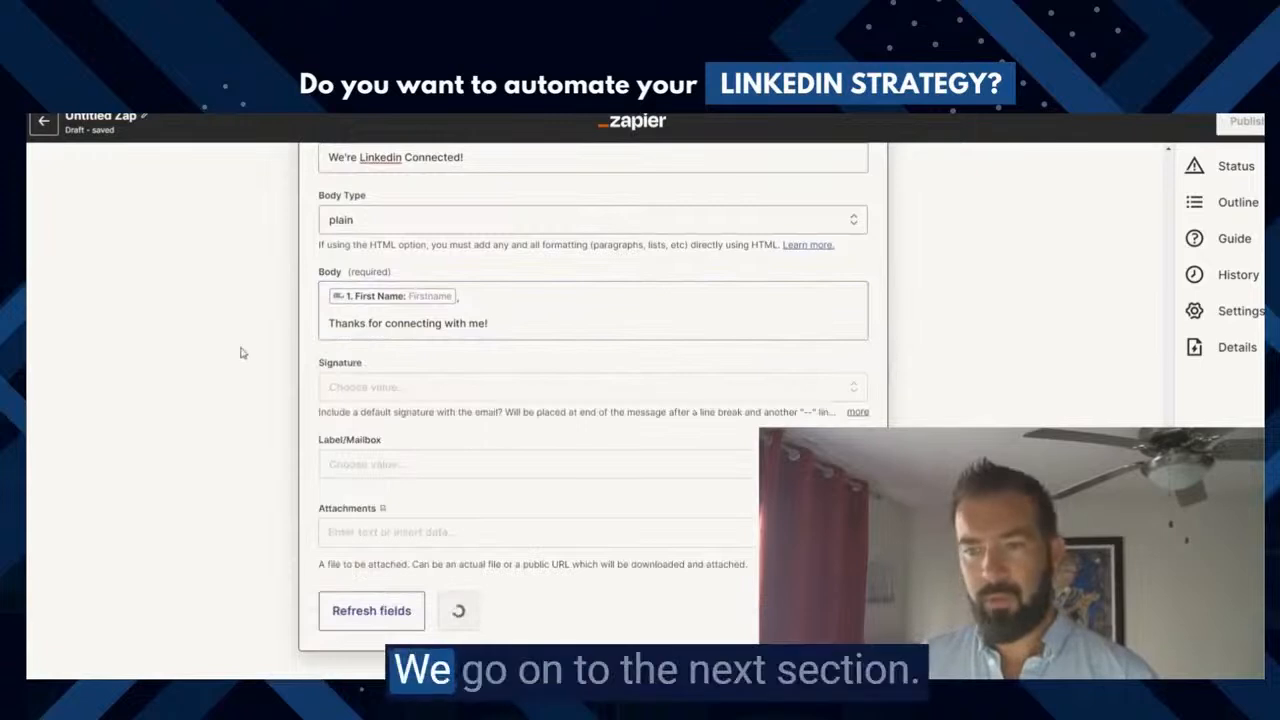
Check which saved signatures are available for the email, leaving the signature and body as they are.
click(379, 390)
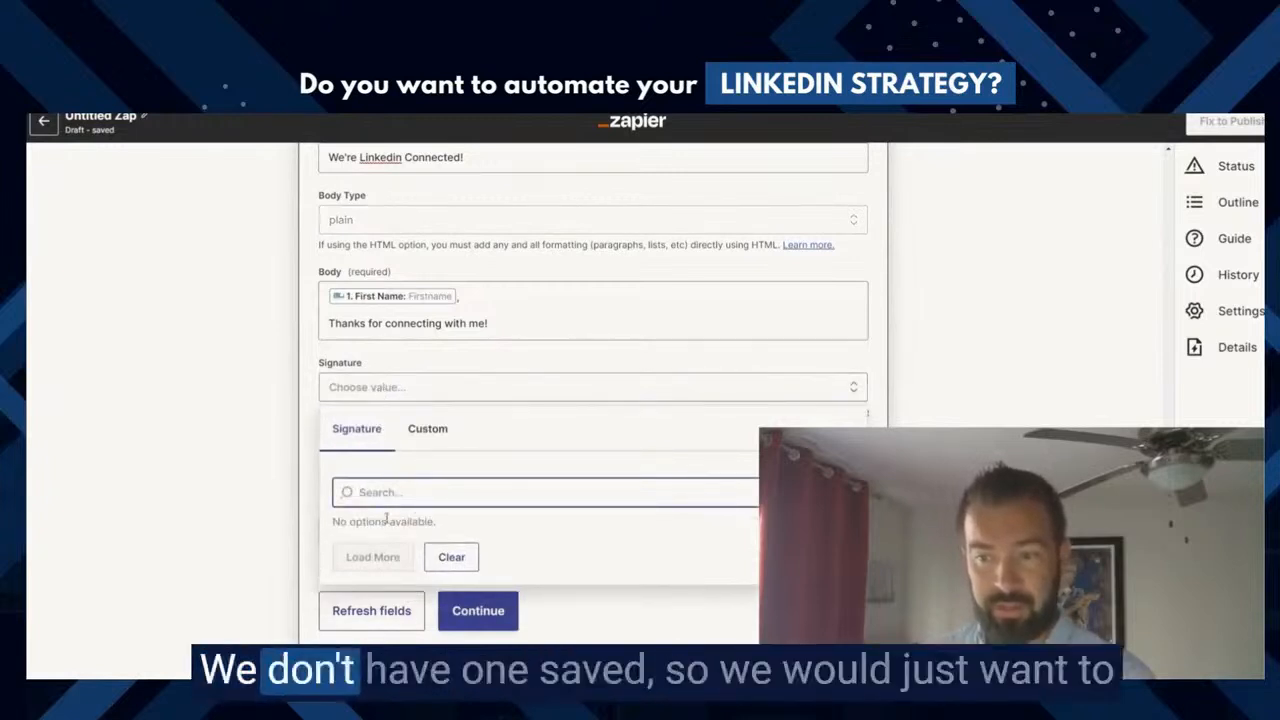
click(533, 322)
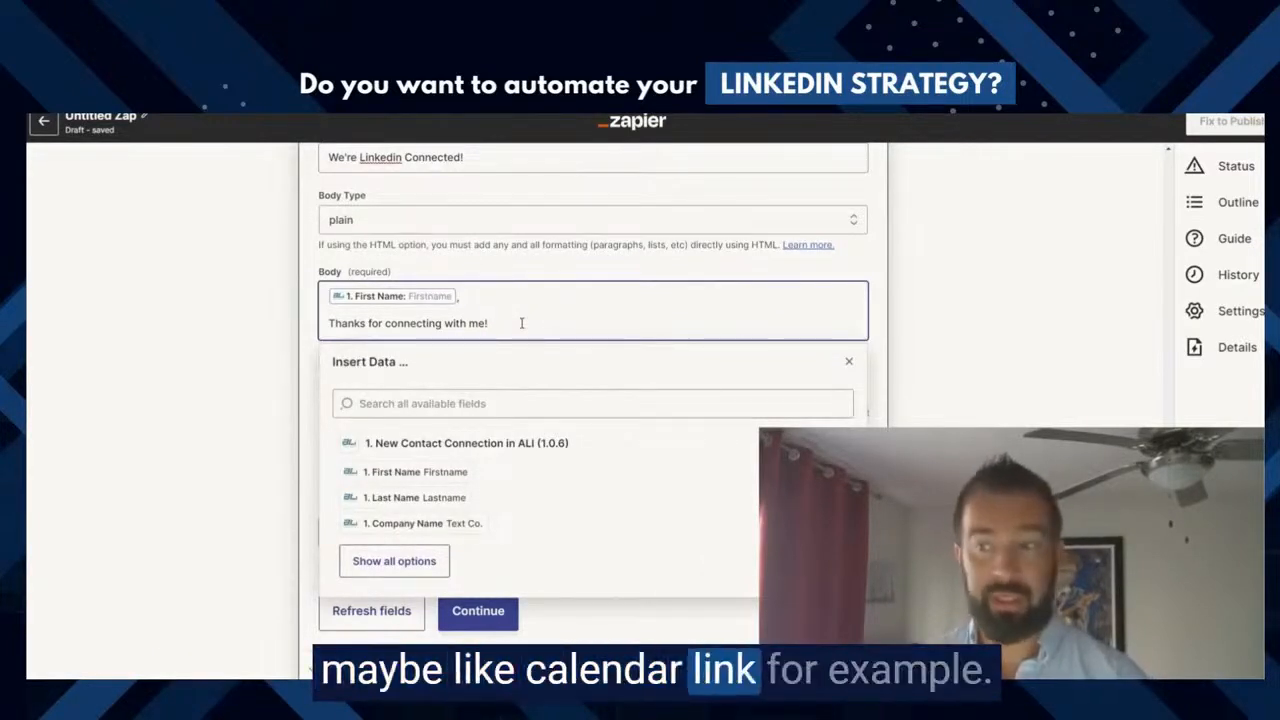
click(260, 340)
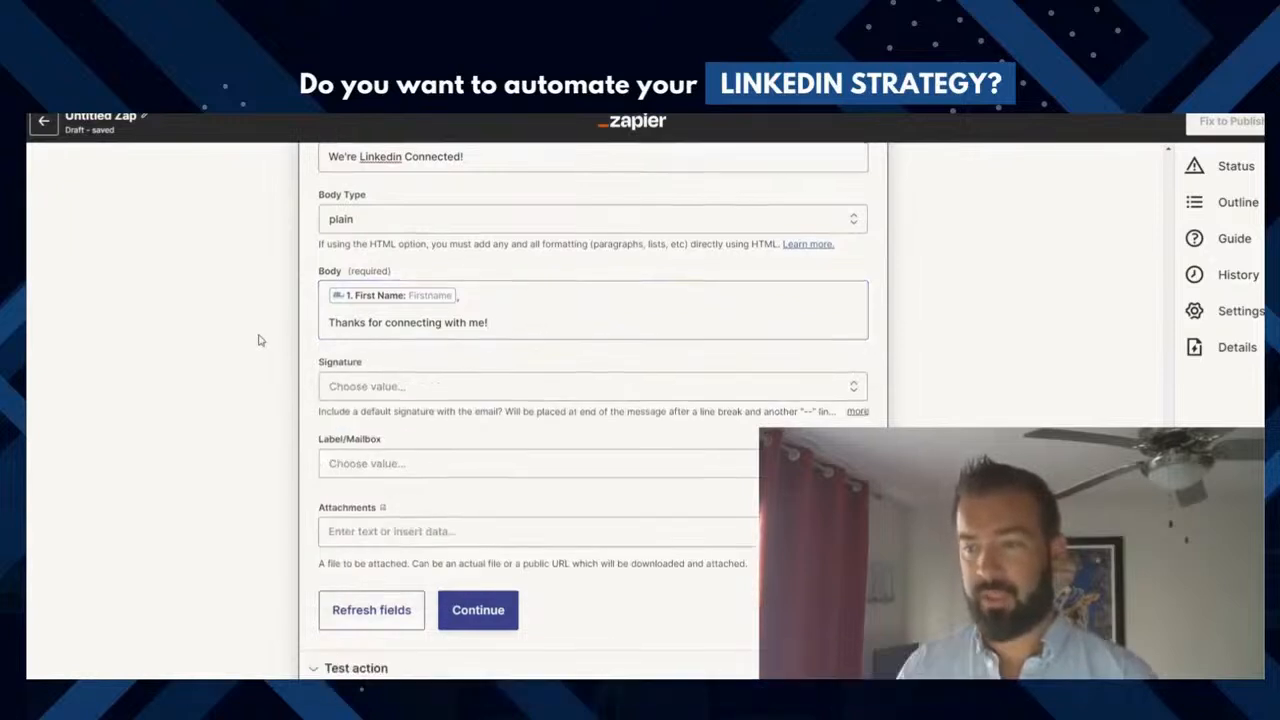
Run the Gmail send-email action's test and open the "We're Linkedin Connected!" message in the Gmail inbox.
scroll(360, 508, down, 1)
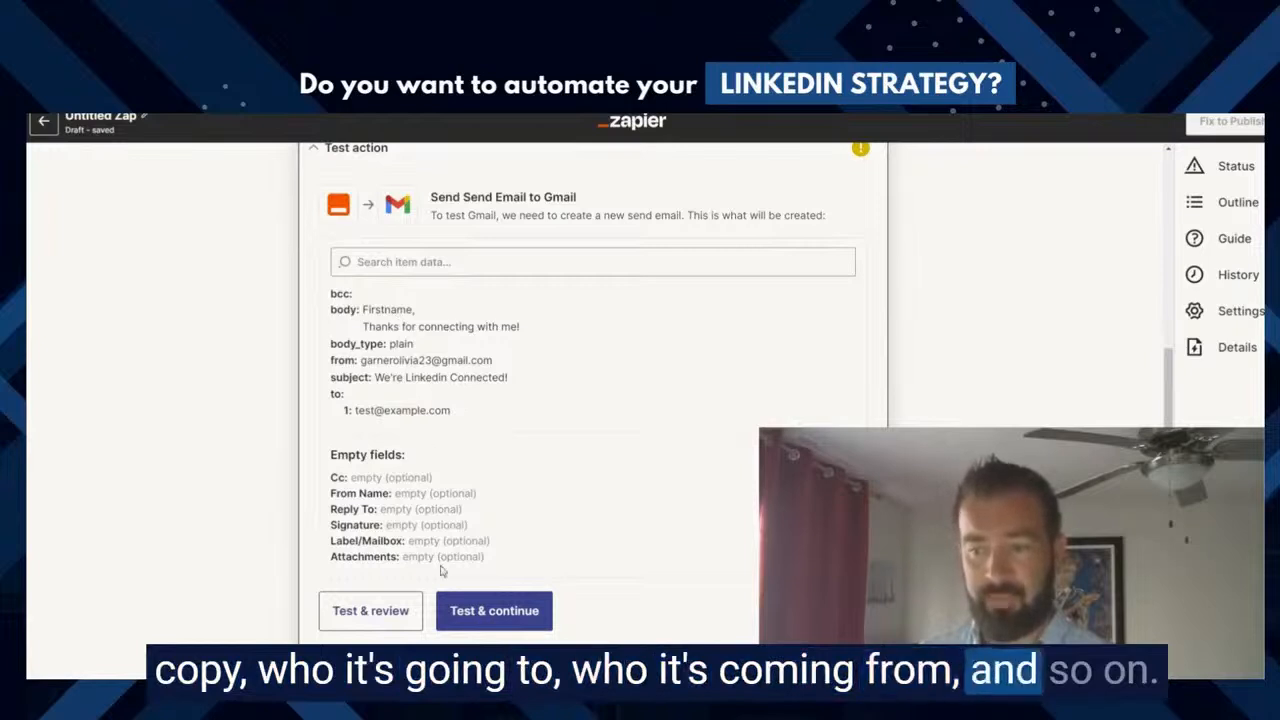
click(385, 615)
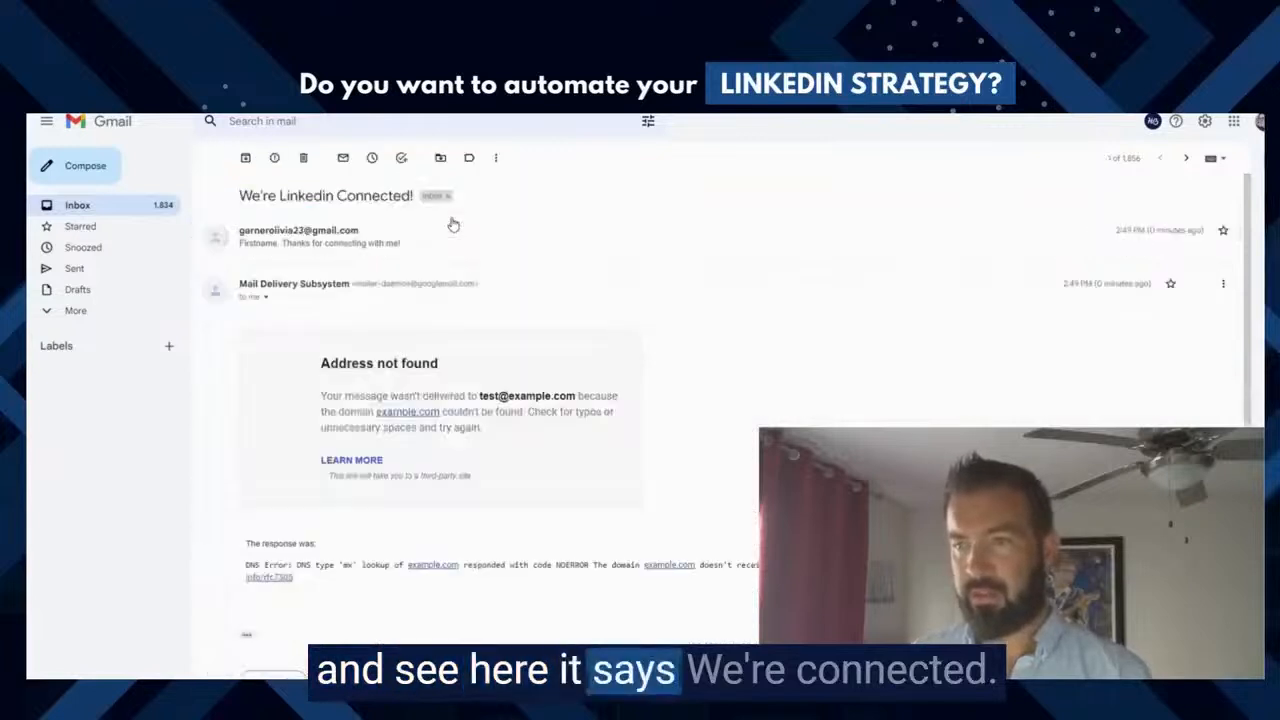
click(447, 226)
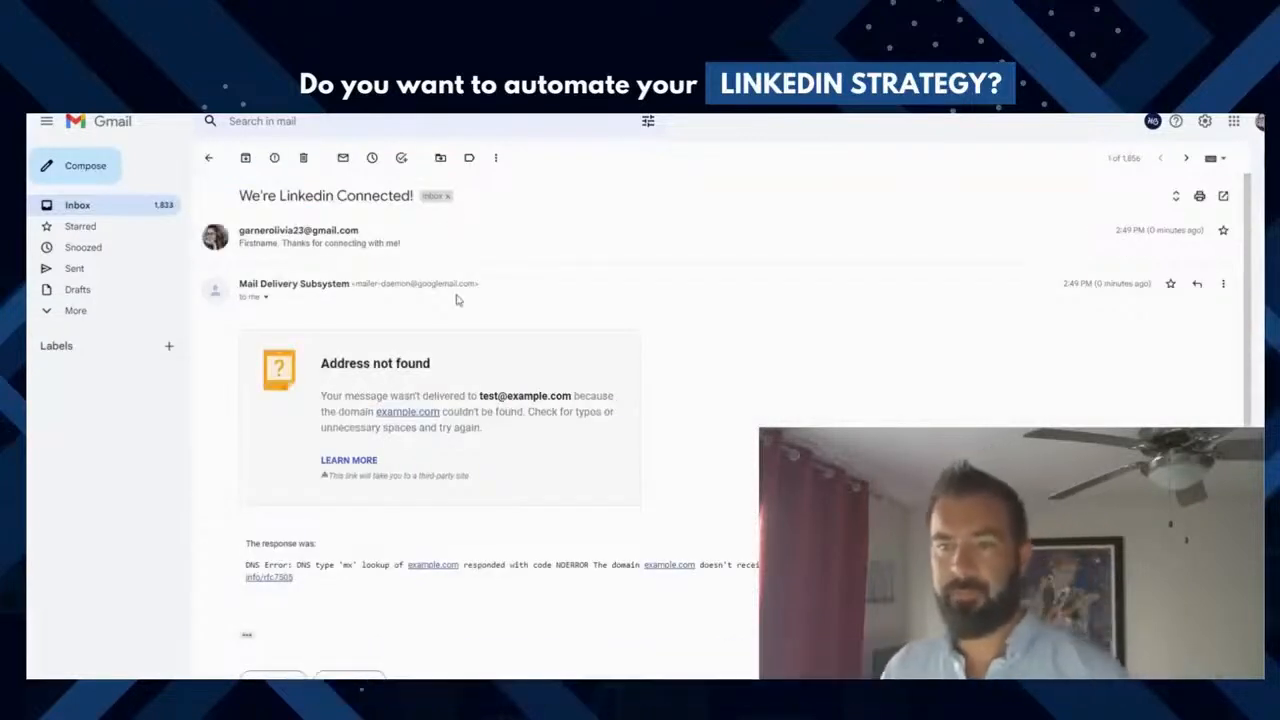
click(454, 237)
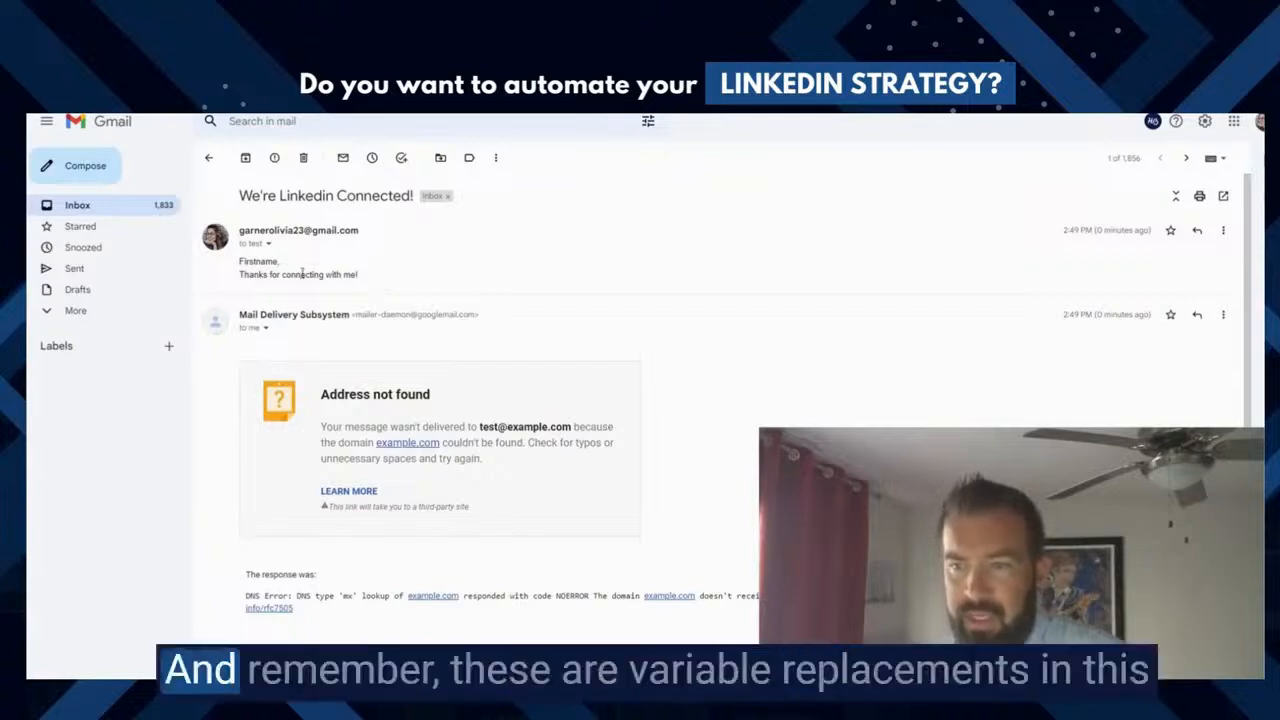
Examine the test email's first-name greeting and body text, and the recipient address in the delivery notice.
drag(278, 261, 244, 258)
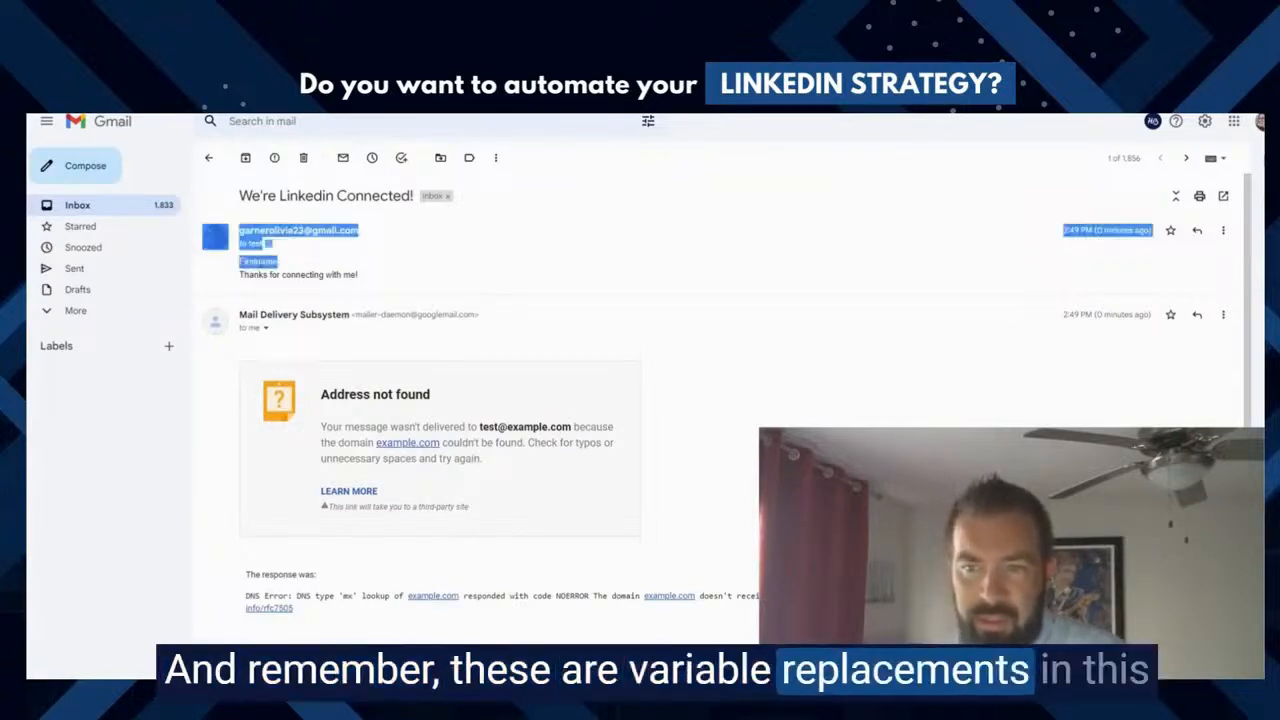
click(278, 261)
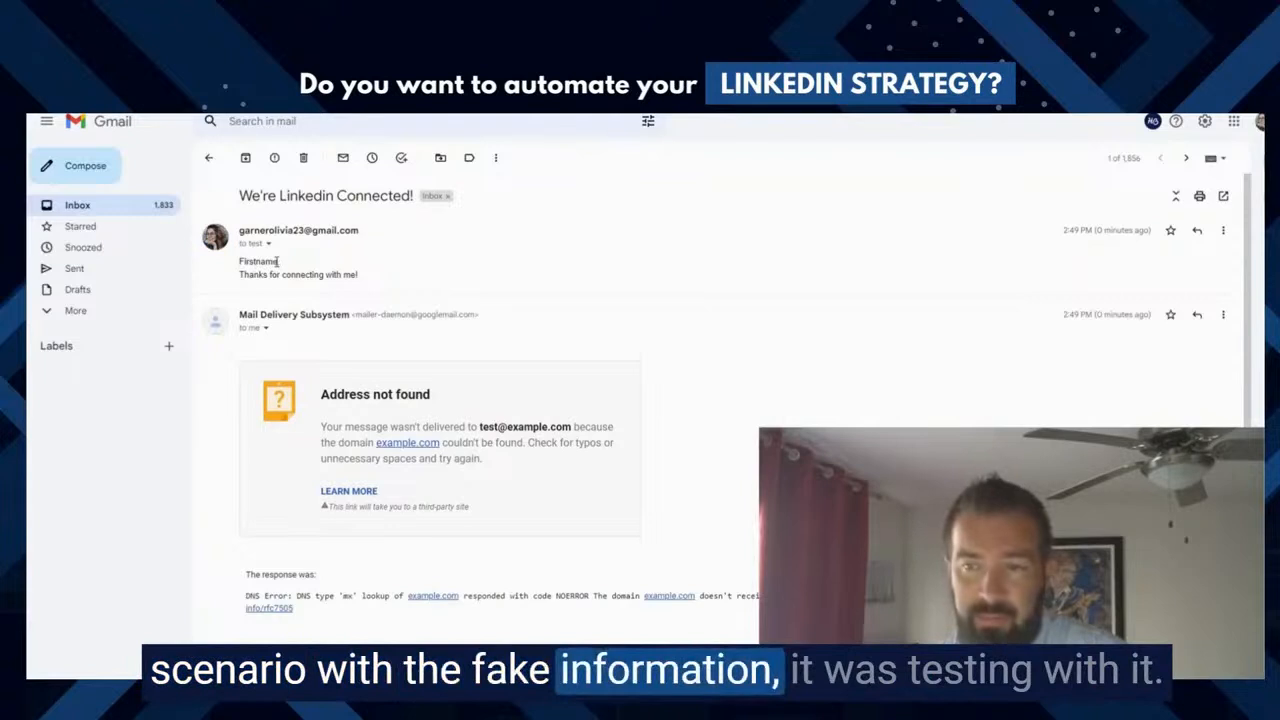
drag(243, 261, 239, 261)
click(283, 264)
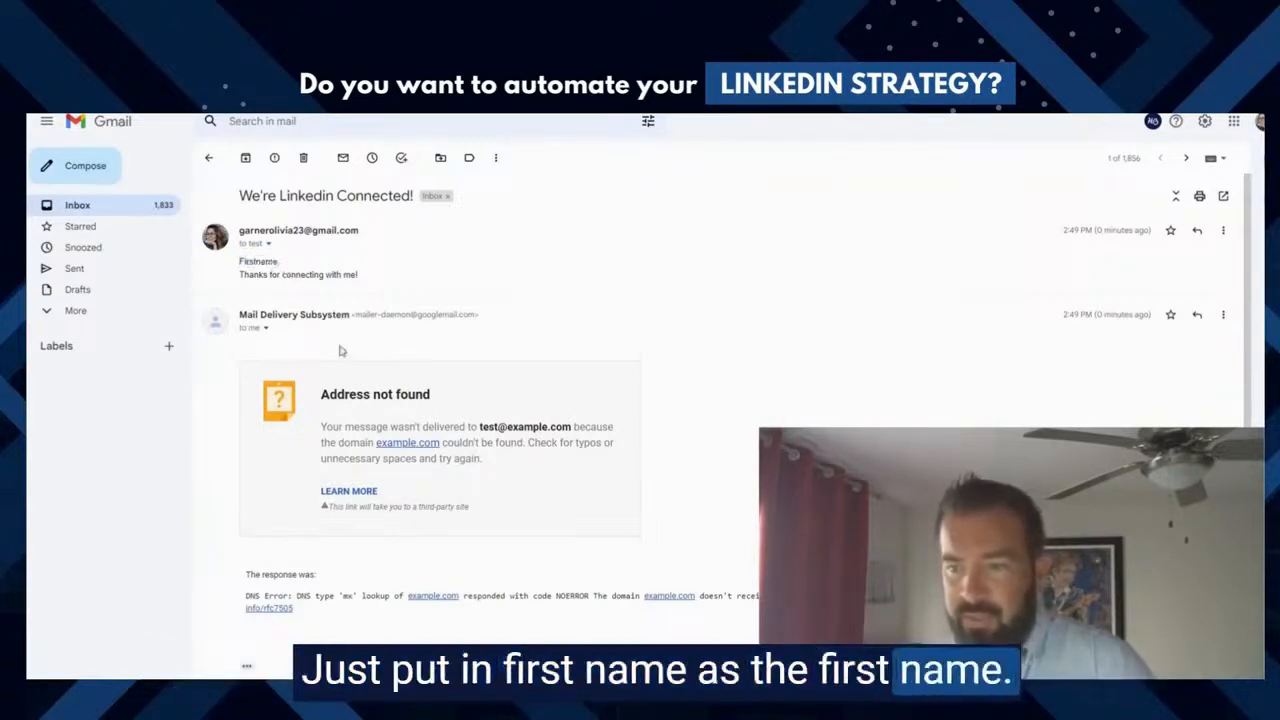
drag(540, 427, 572, 427)
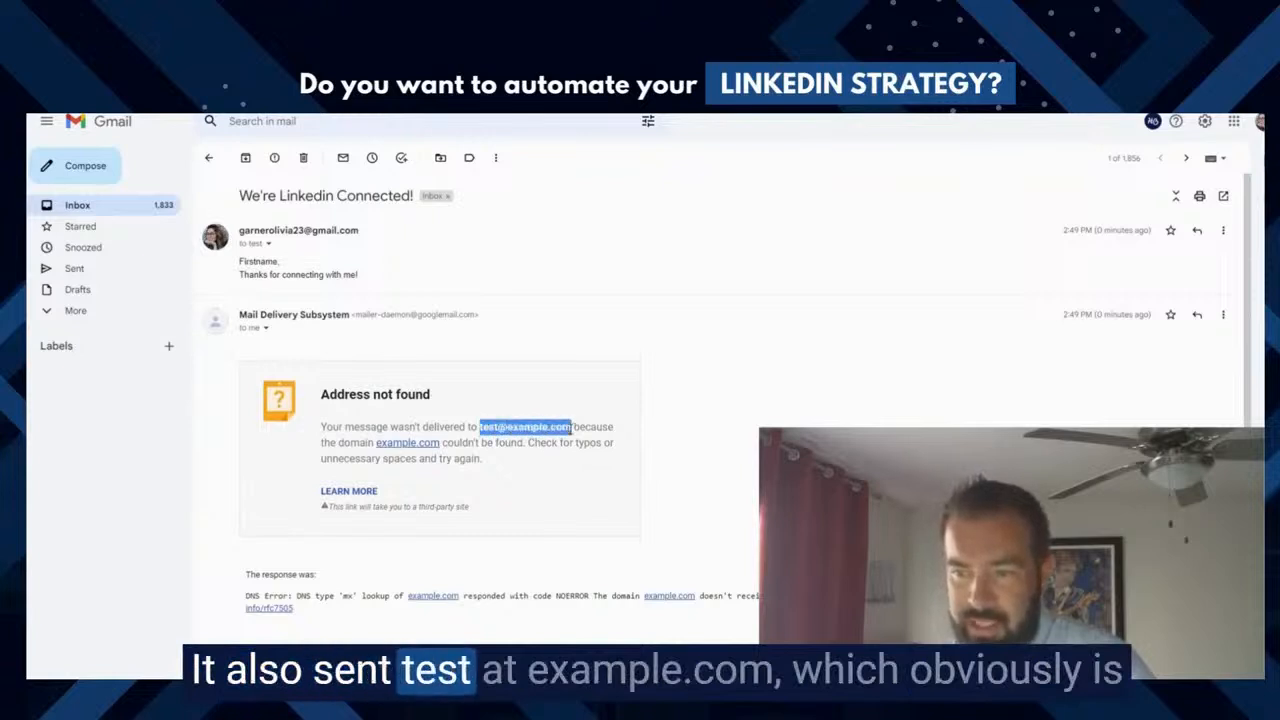
click(571, 427)
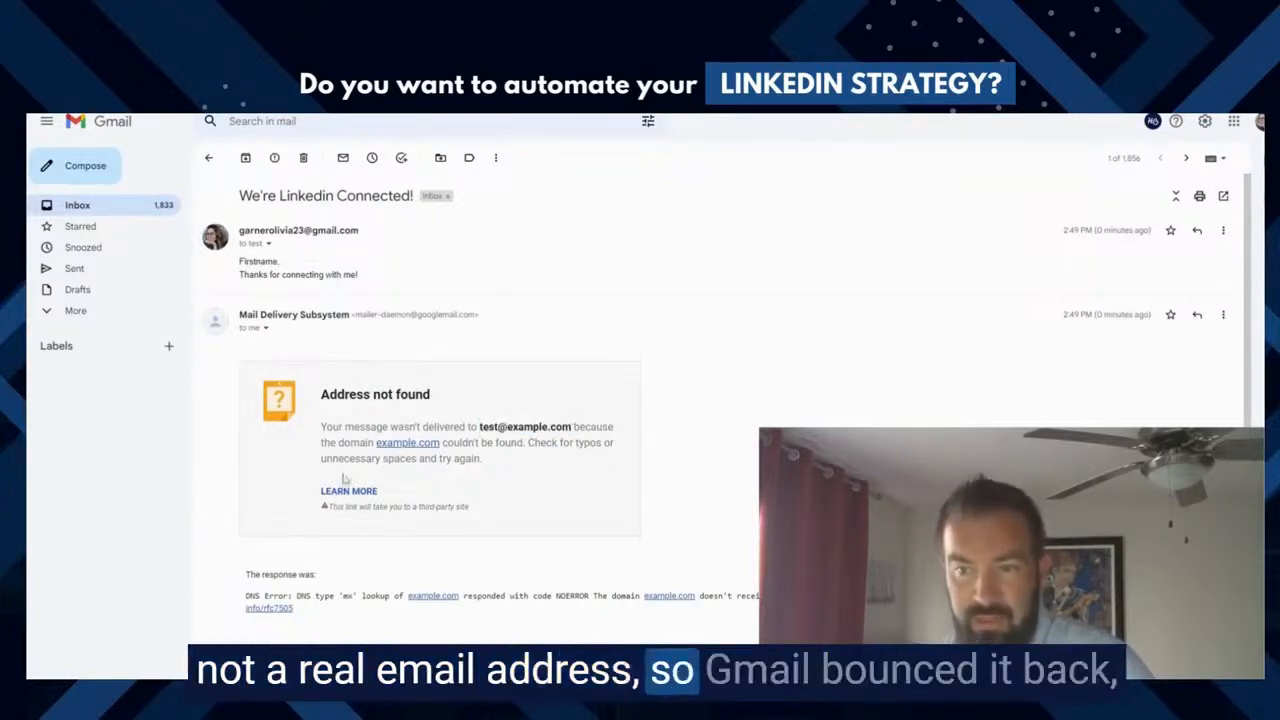
drag(366, 283, 241, 261)
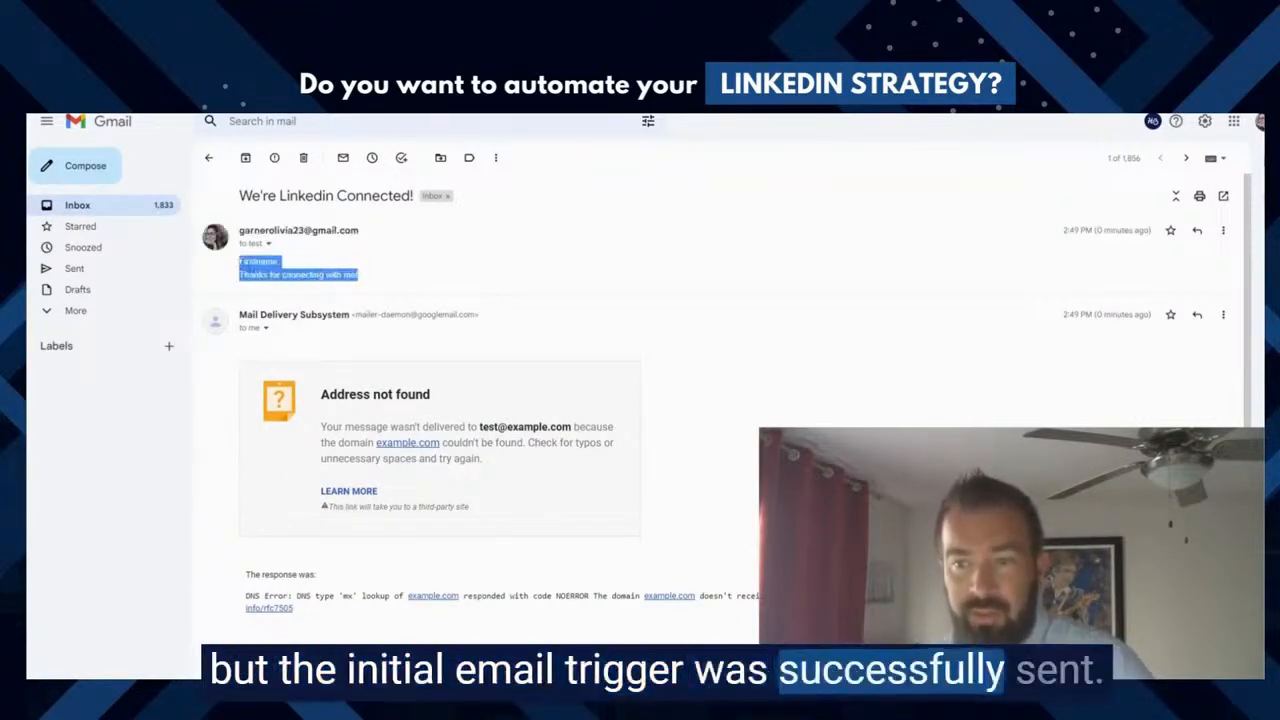
click(398, 282)
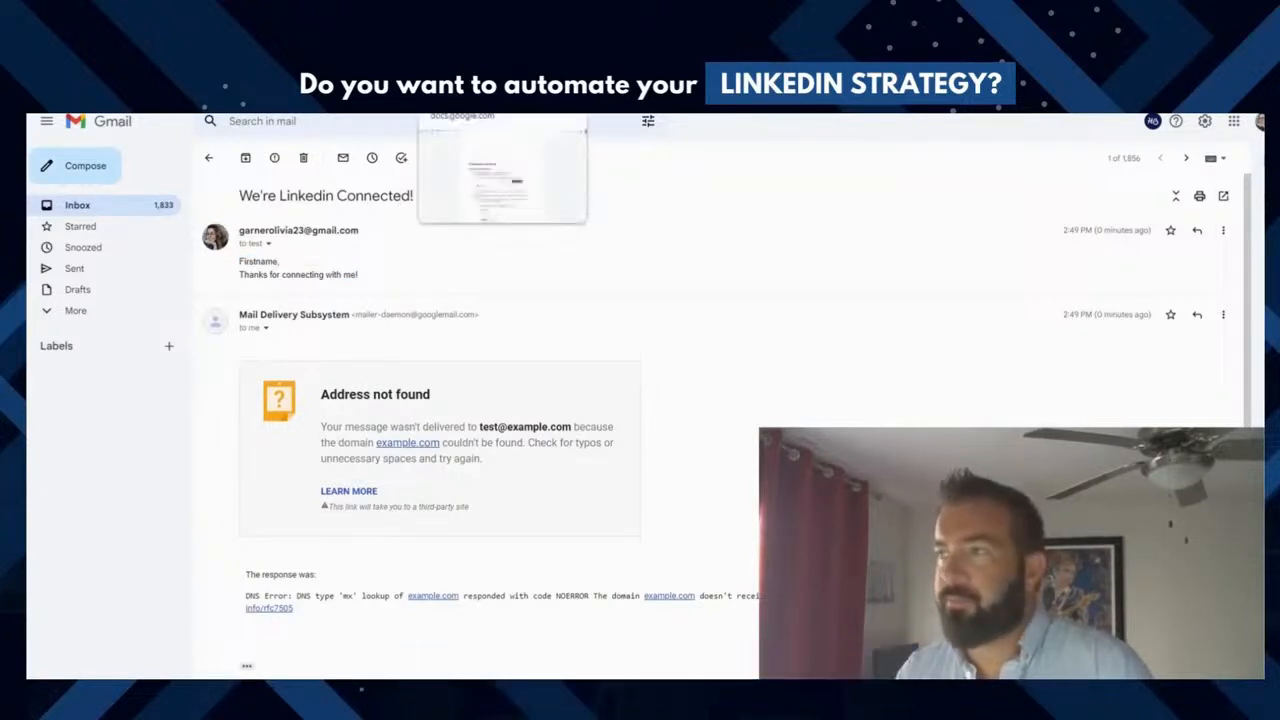
Switch back to Zapier, rename the Zap as "CASTANET > Gmail Auto Email Trigger" and exit the editor, saving it as a draft.
click(1048, 60)
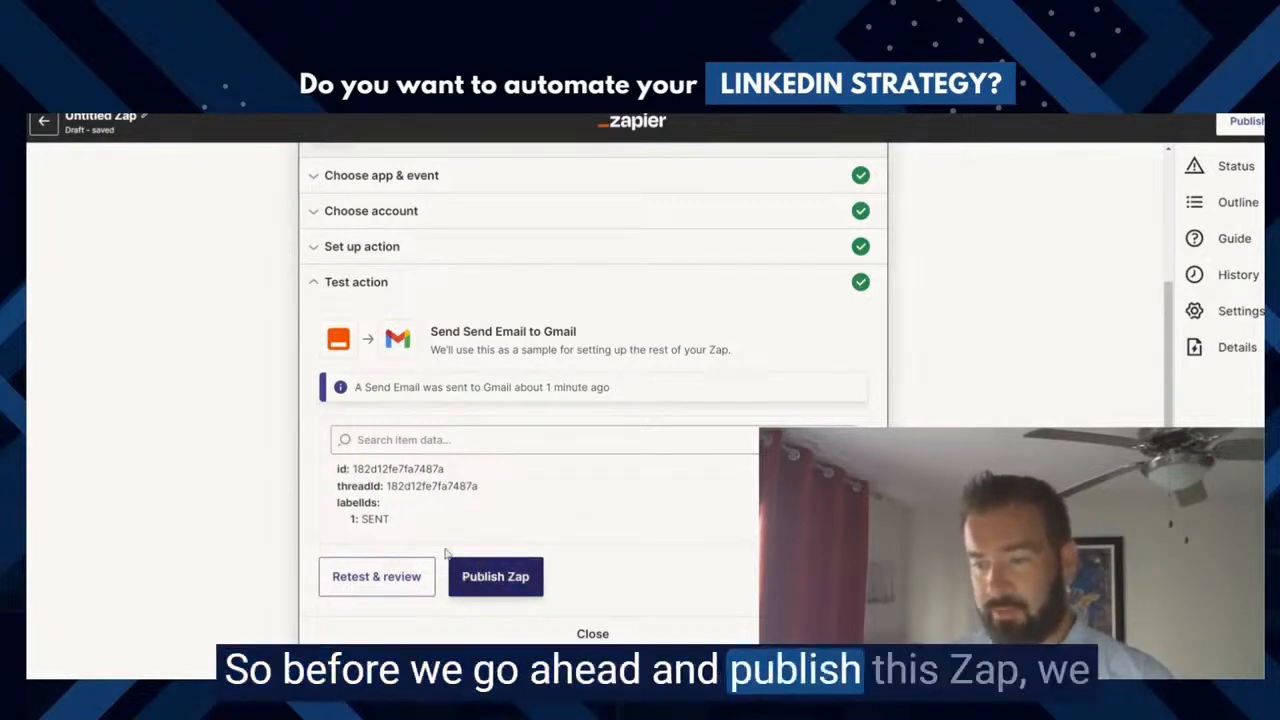
click(110, 118)
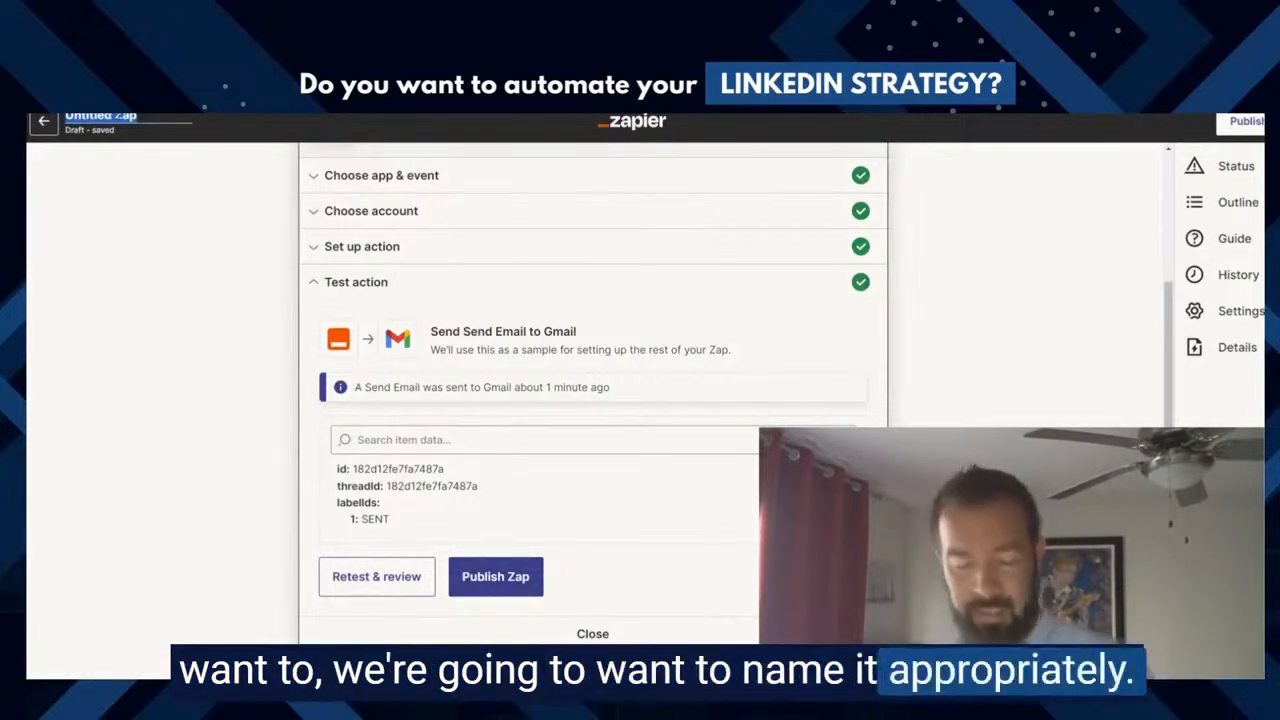
text(CASTAN)
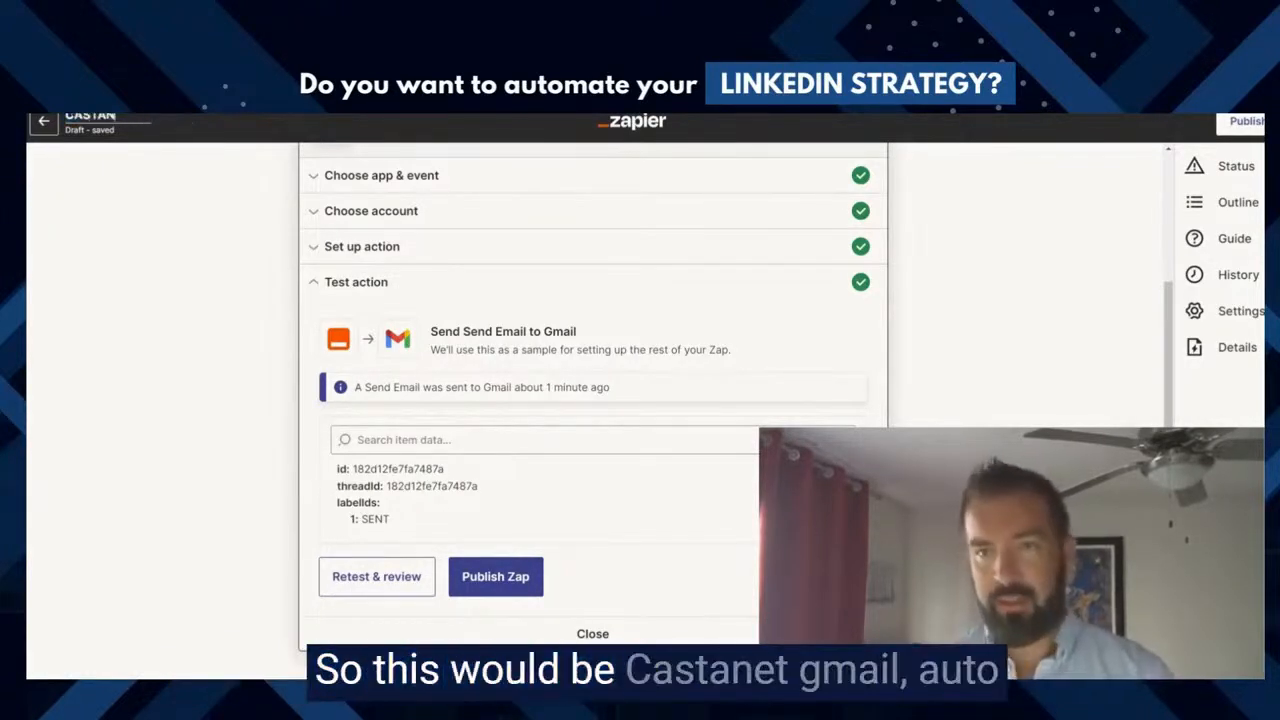
text(ET >)
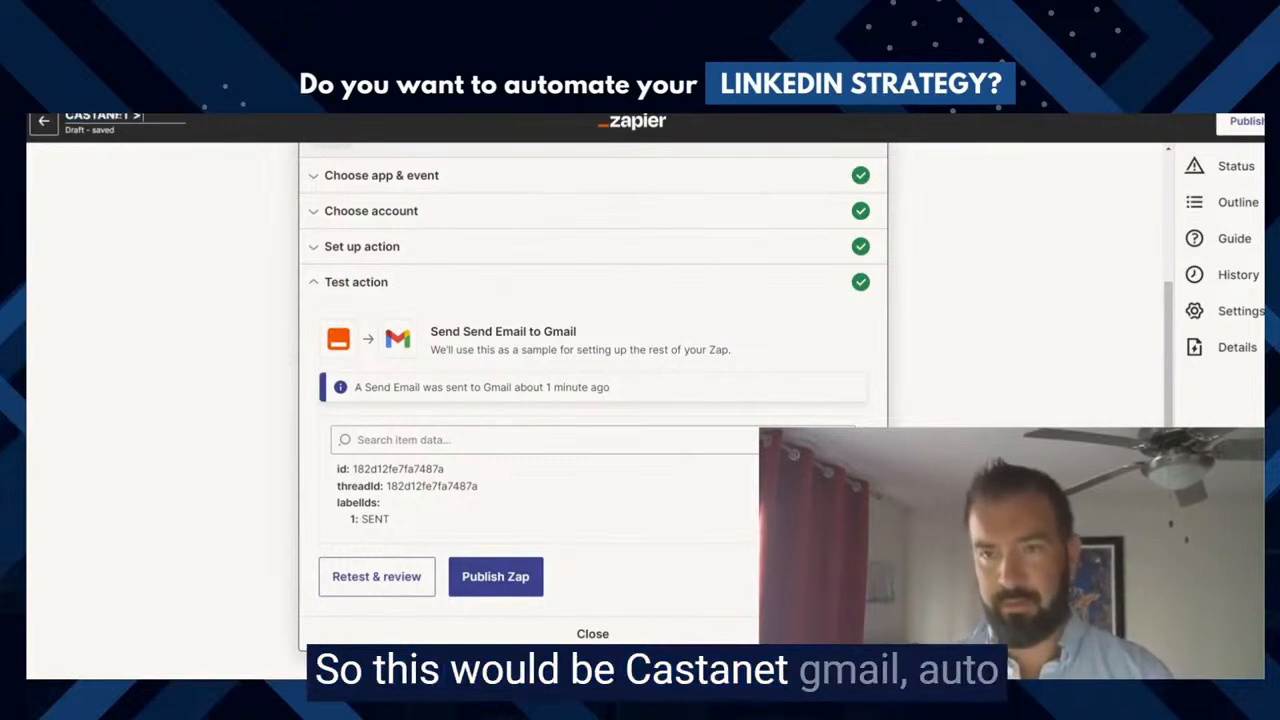
text( Gmail Auto Email Trigger)
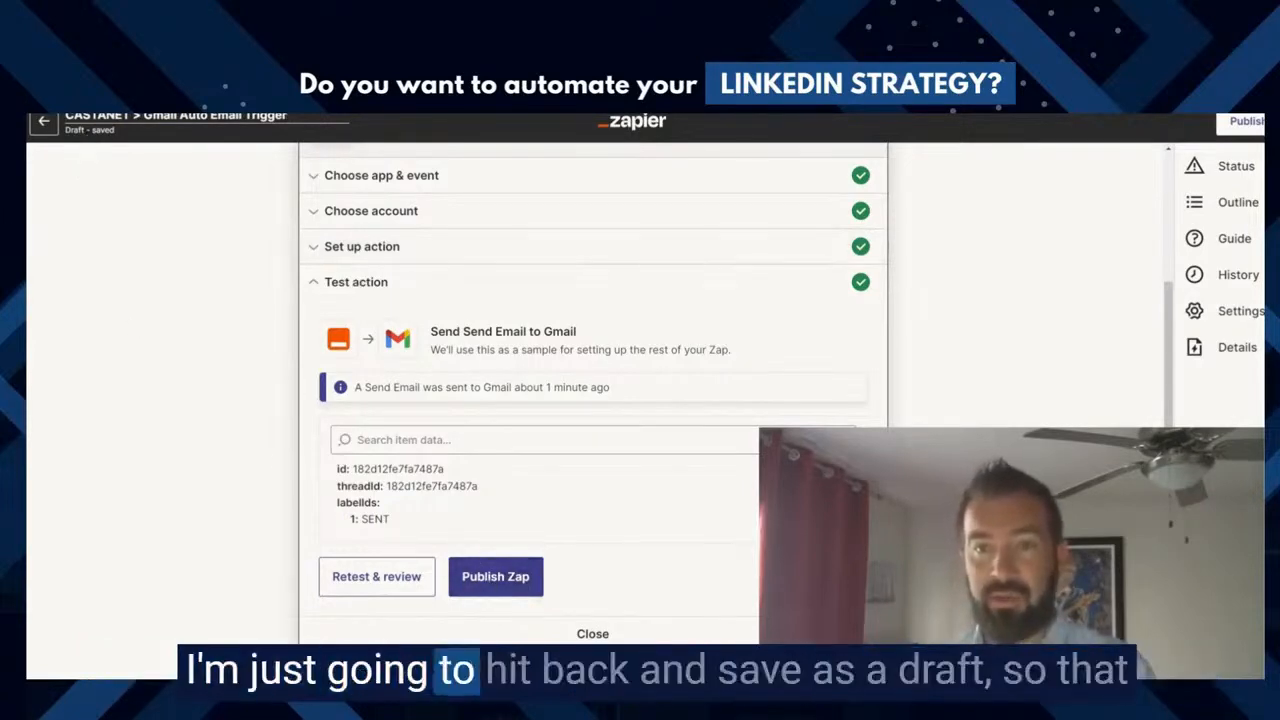
click(48, 128)
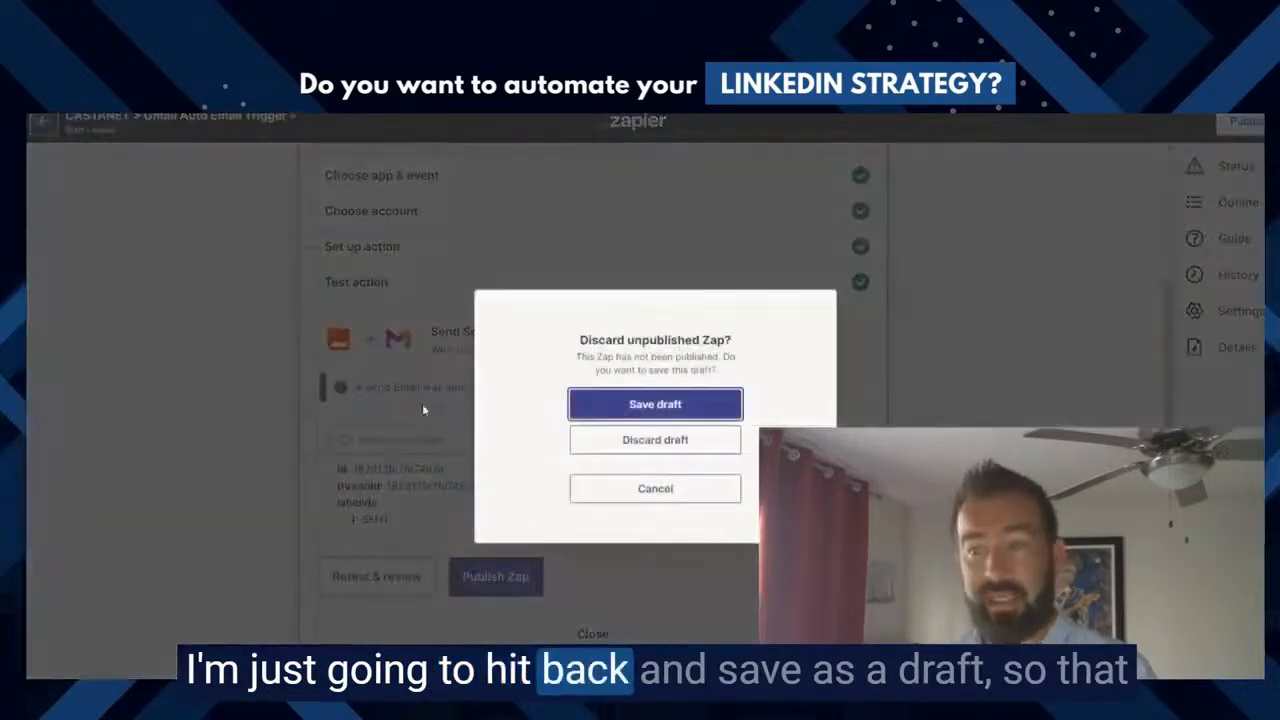
click(658, 404)
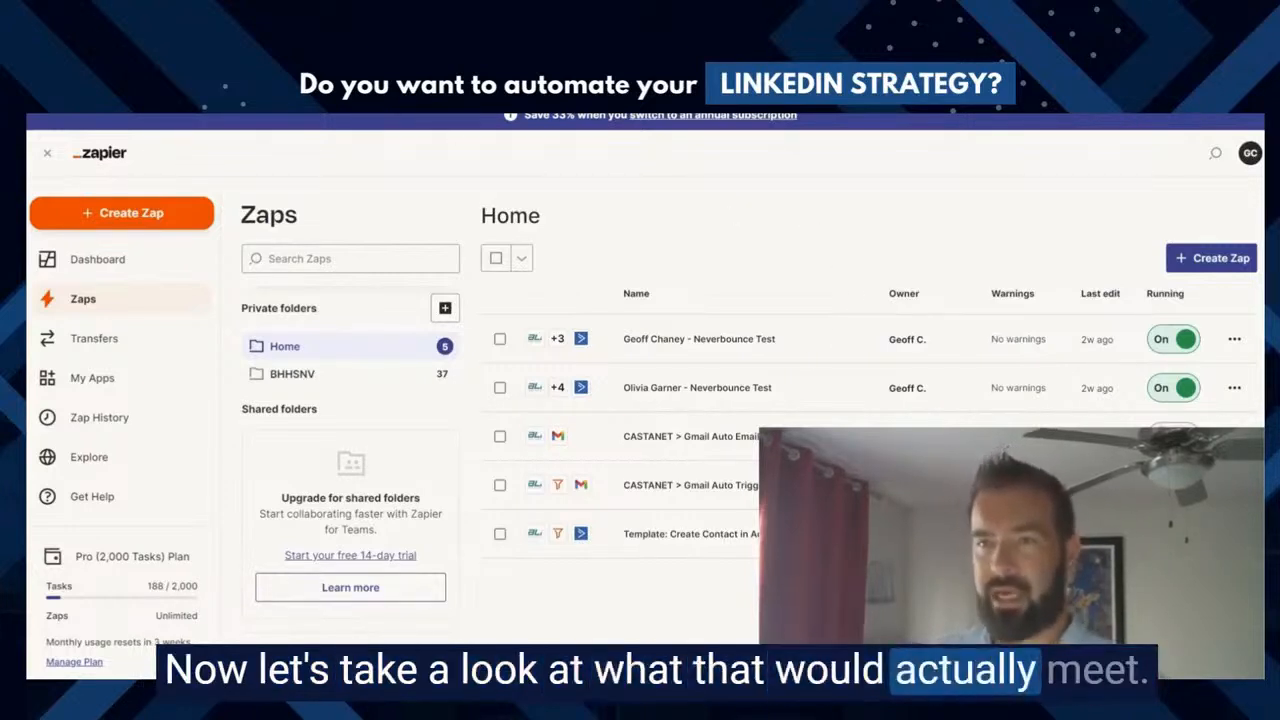
Switch to the Castanet dashboard and examine the daily connection requests and requests accepted across all campaigns.
click(245, 112)
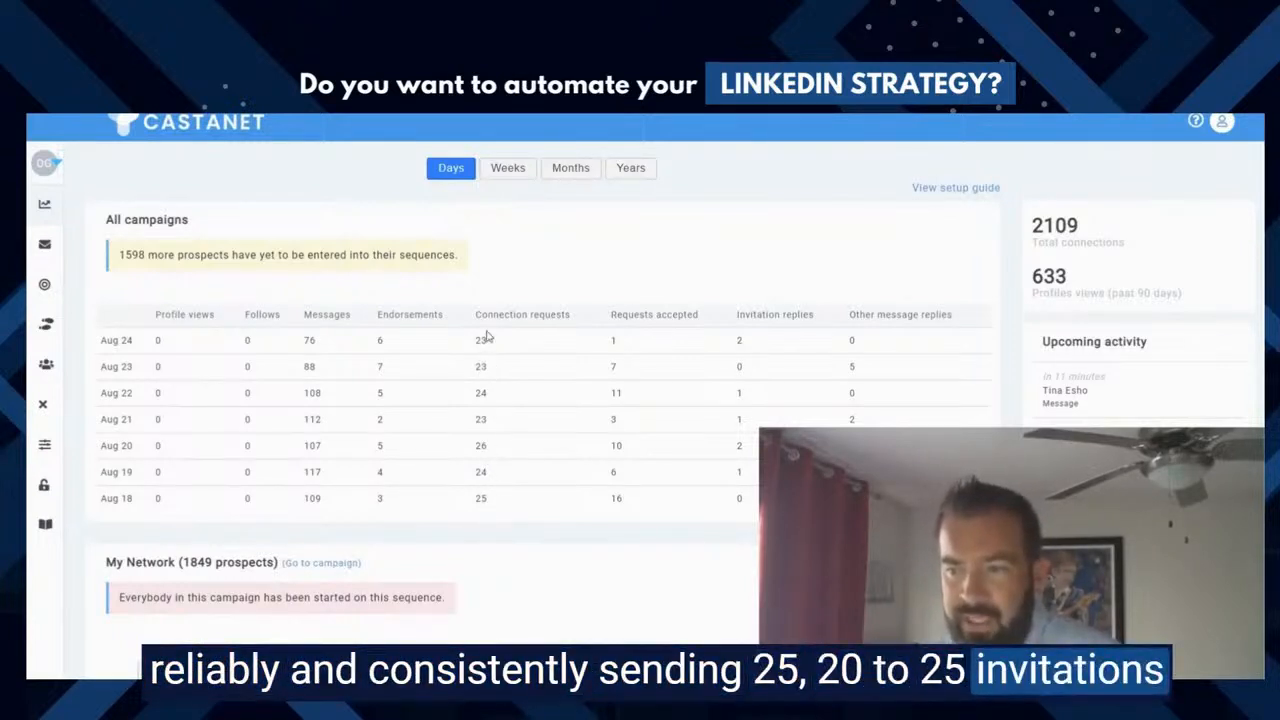
double_click(613, 342)
double_click(614, 366)
double_click(622, 395)
double_click(616, 445)
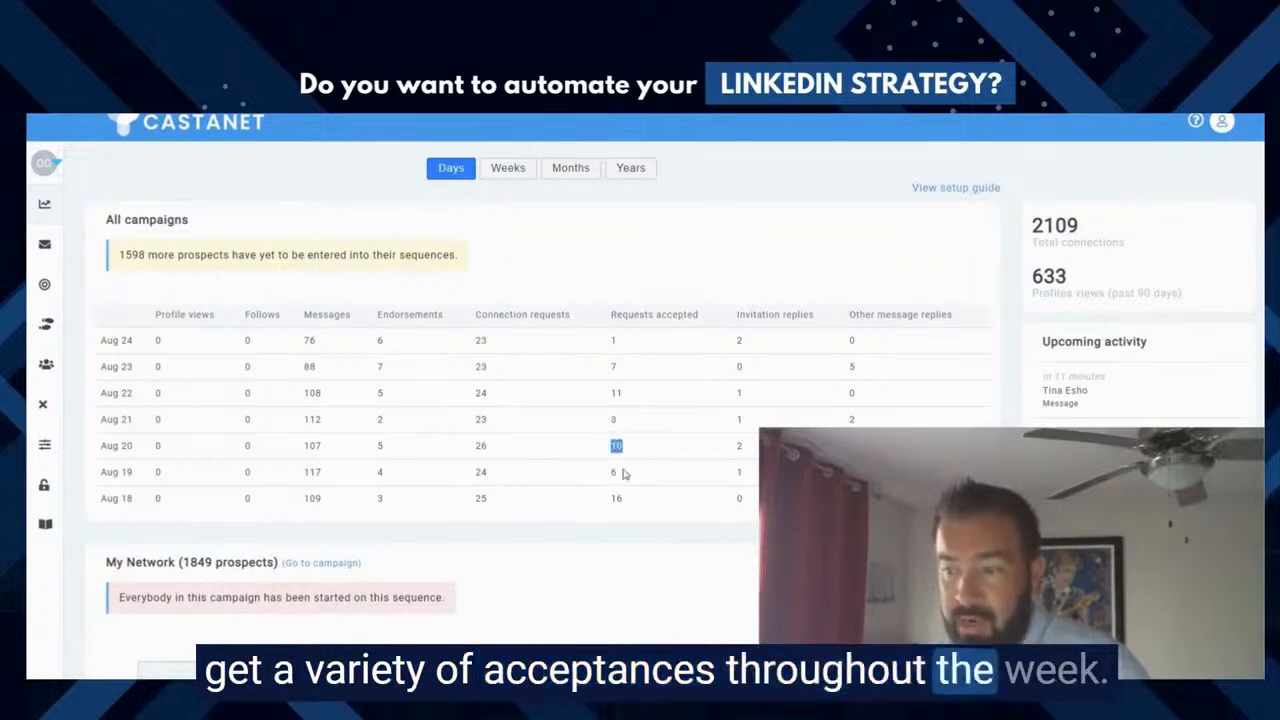
double_click(616, 498)
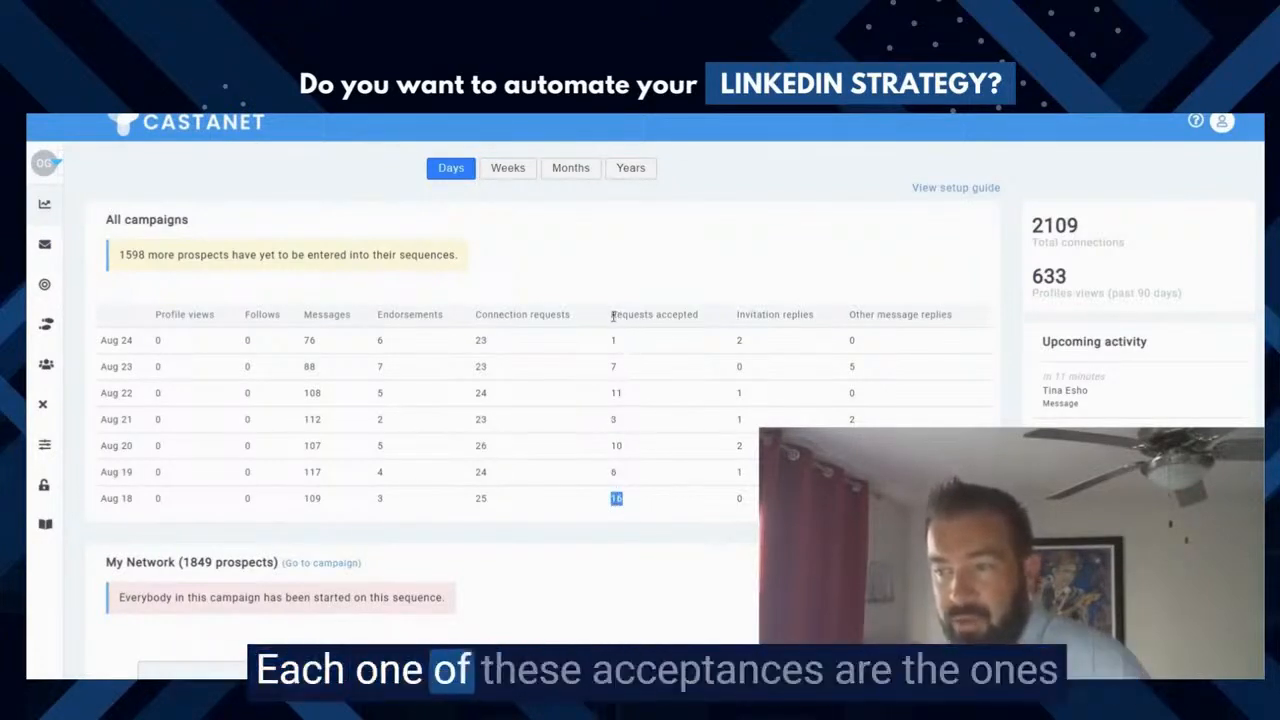
drag(610, 315, 688, 330)
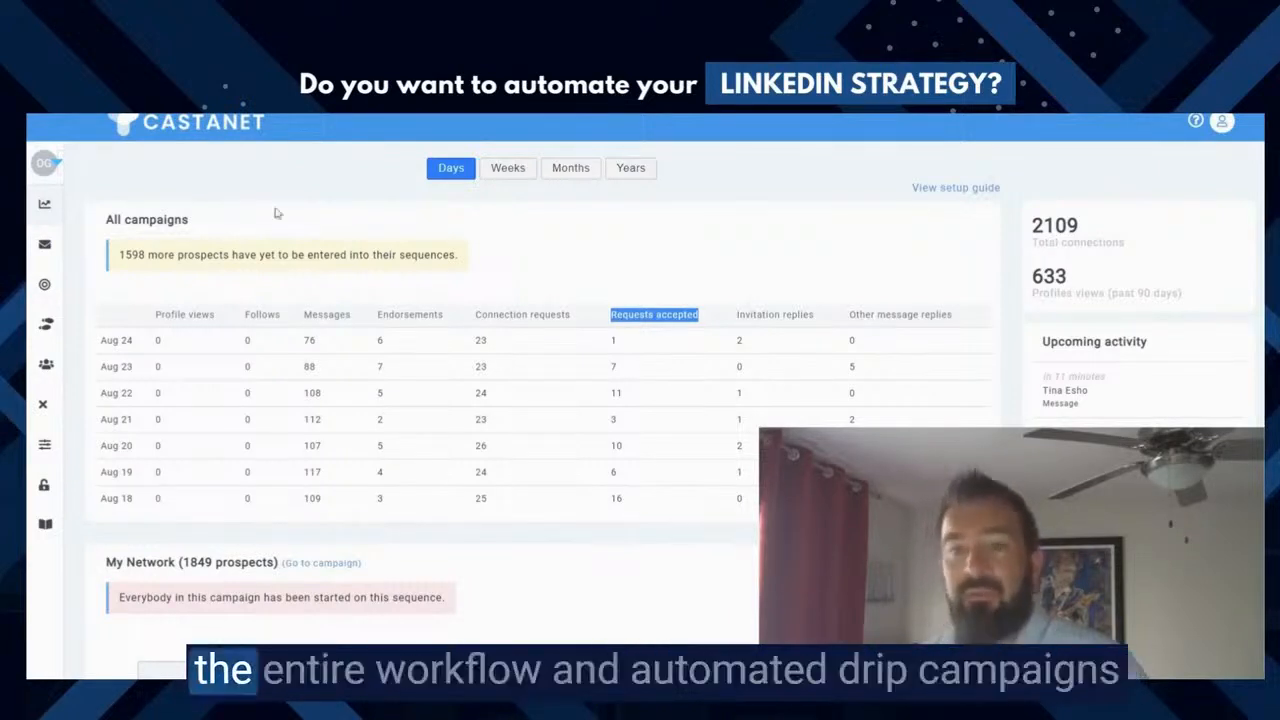
click(555, 266)
mouse_move(137, 151)
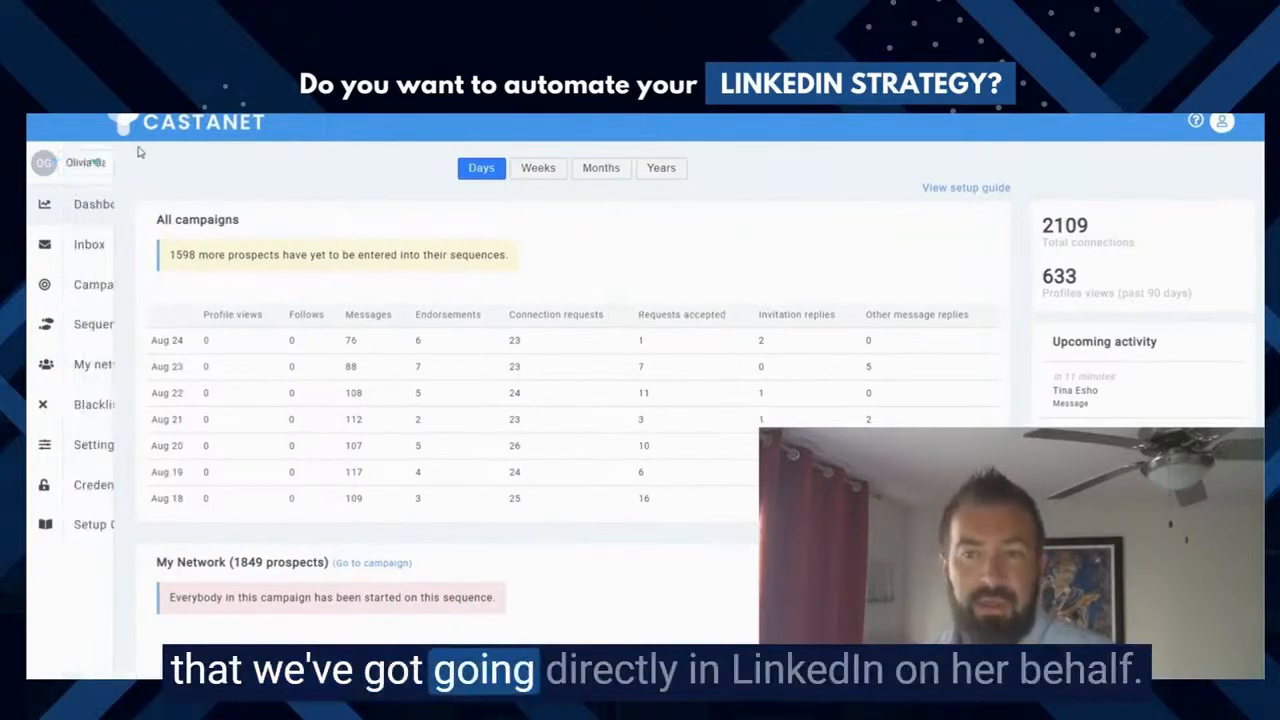